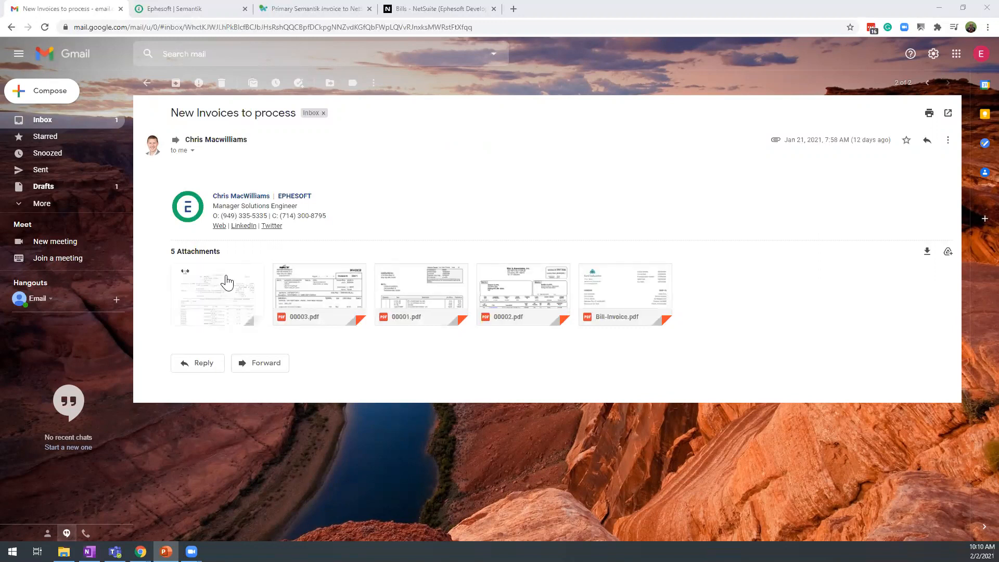
Preview the Invoice01.tif attachment of the New Invoices to process email down to its totals, and close it
{"action": "left_click", "coordinate": [241, 267]}
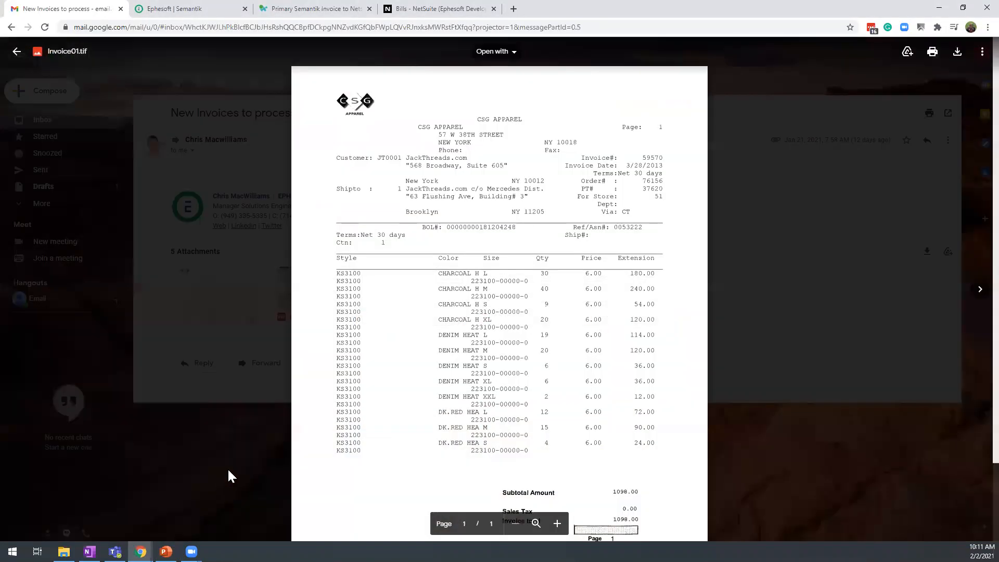
{"action": "scroll", "coordinate": [519, 299], "scroll_direction": "down", "scroll_amount": 3}
{"action": "scroll", "coordinate": [520, 306], "scroll_direction": "up", "scroll_amount": 1}
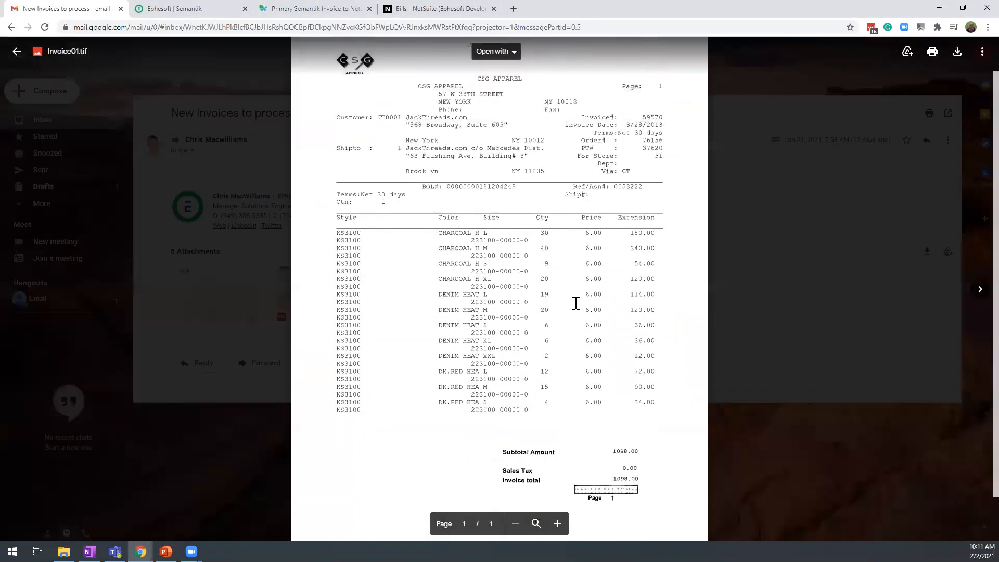
{"action": "left_click", "coordinate": [189, 287]}
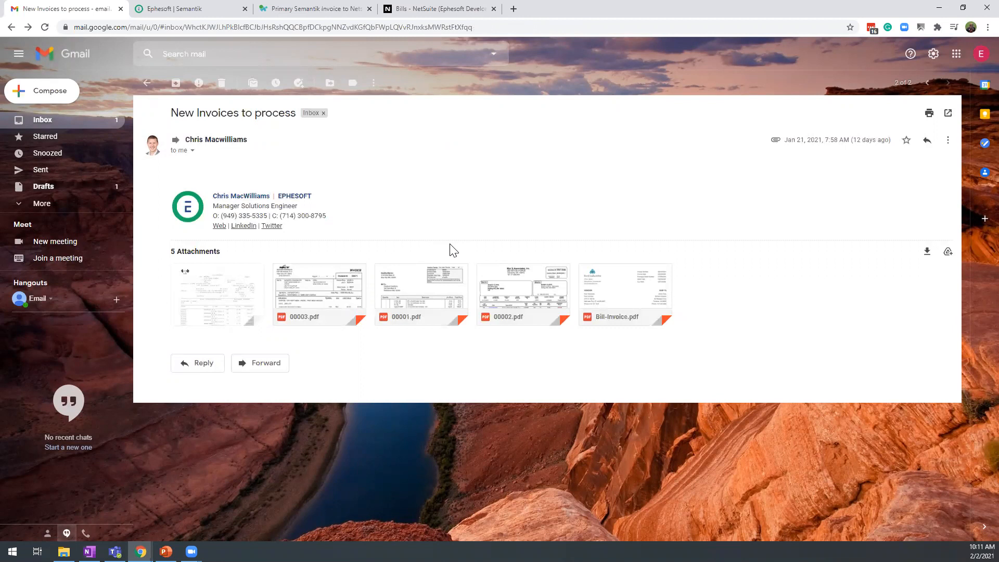
Preview the 00003.pdf invoice attachment, look over its line items, and close it
{"action": "left_click", "coordinate": [367, 285]}
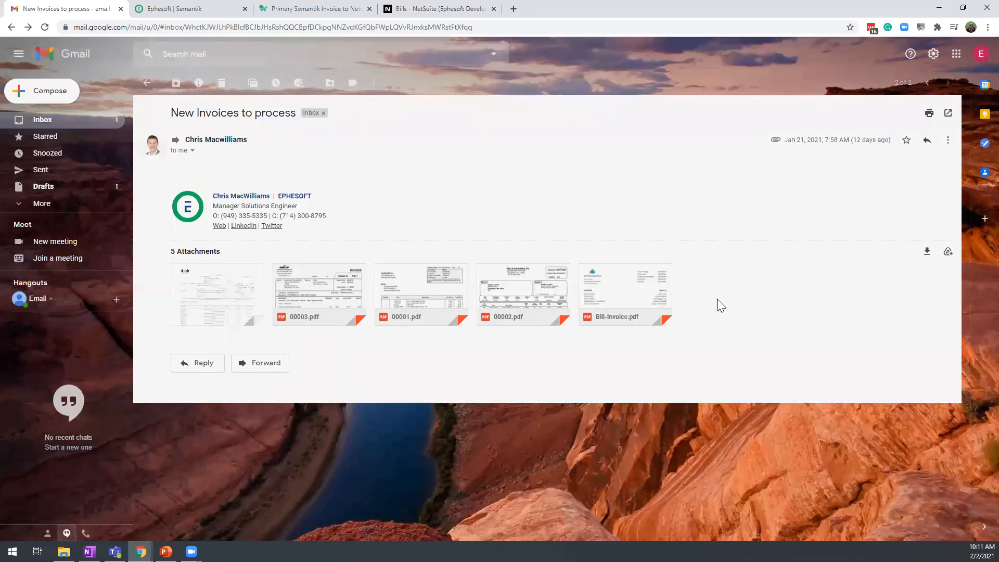
{"action": "scroll", "coordinate": [766, 311], "scroll_direction": "down", "scroll_amount": 3}
{"action": "scroll", "coordinate": [778, 299], "scroll_direction": "up", "scroll_amount": 2}
{"action": "scroll", "coordinate": [779, 303], "scroll_direction": "up", "scroll_amount": 2}
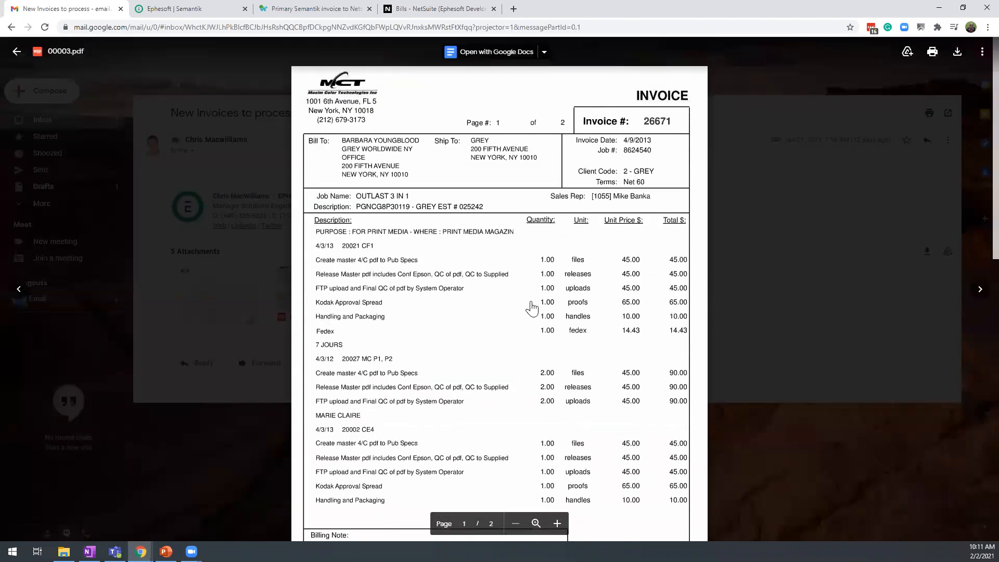
{"action": "key", "text": "Escape"}
Preview the 00001.pdf and 00002.pdf attachments one after the other, viewing the second down to its total
{"action": "left_click", "coordinate": [428, 281]}
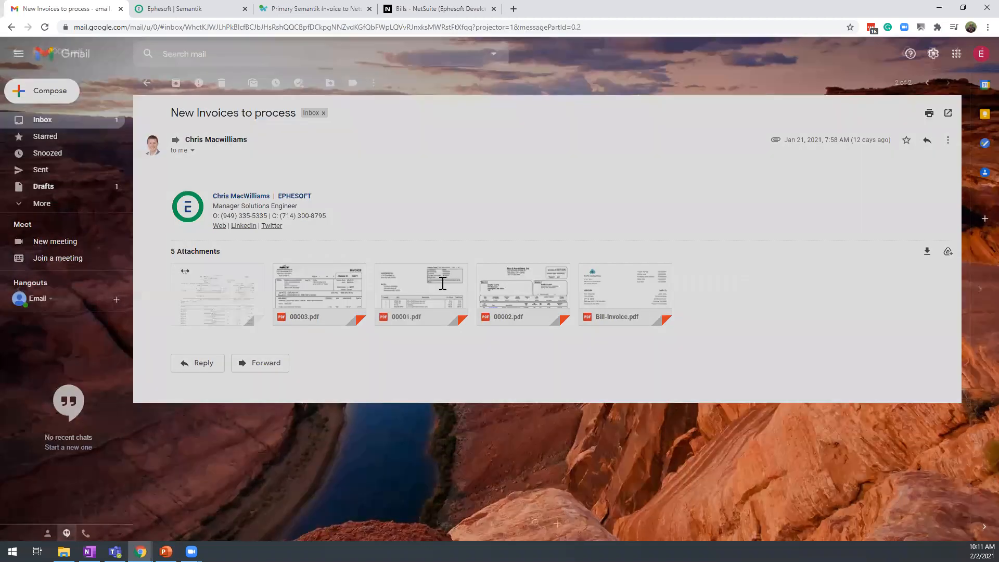
{"action": "scroll", "coordinate": [851, 202], "scroll_direction": "down", "scroll_amount": 1}
{"action": "key", "text": "Escape"}
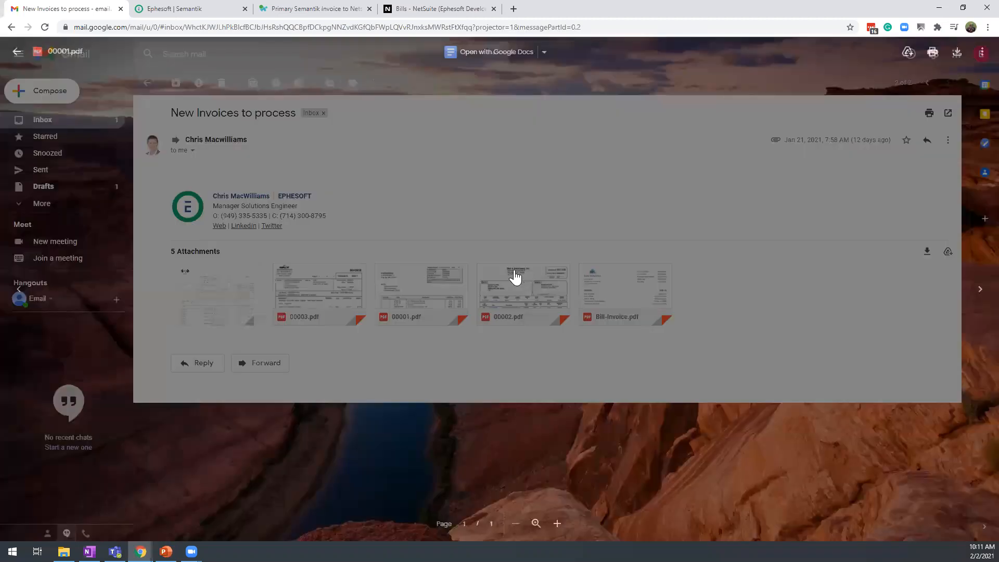
{"action": "left_click", "coordinate": [494, 273]}
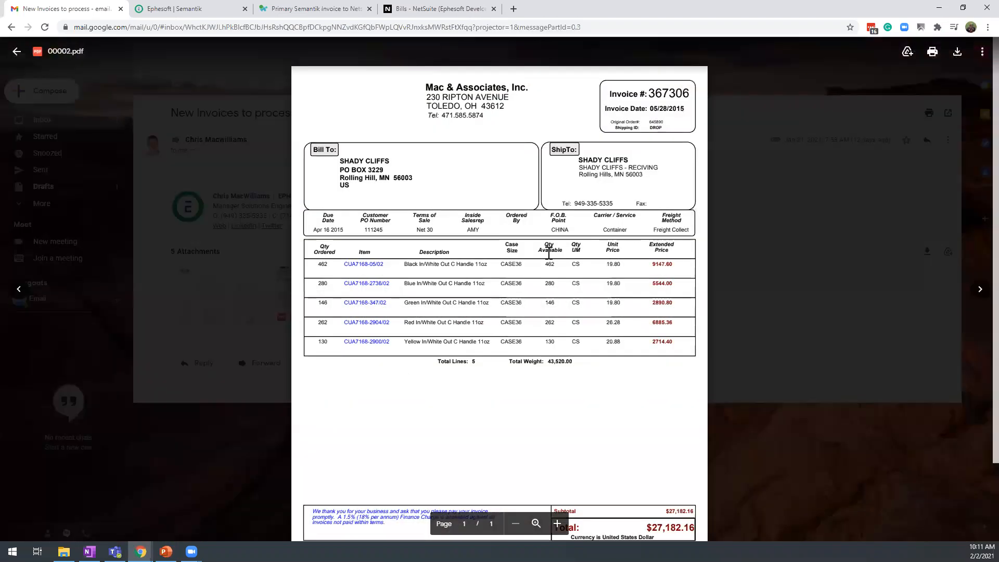
{"action": "scroll", "coordinate": [507, 251], "scroll_direction": "down", "scroll_amount": 2}
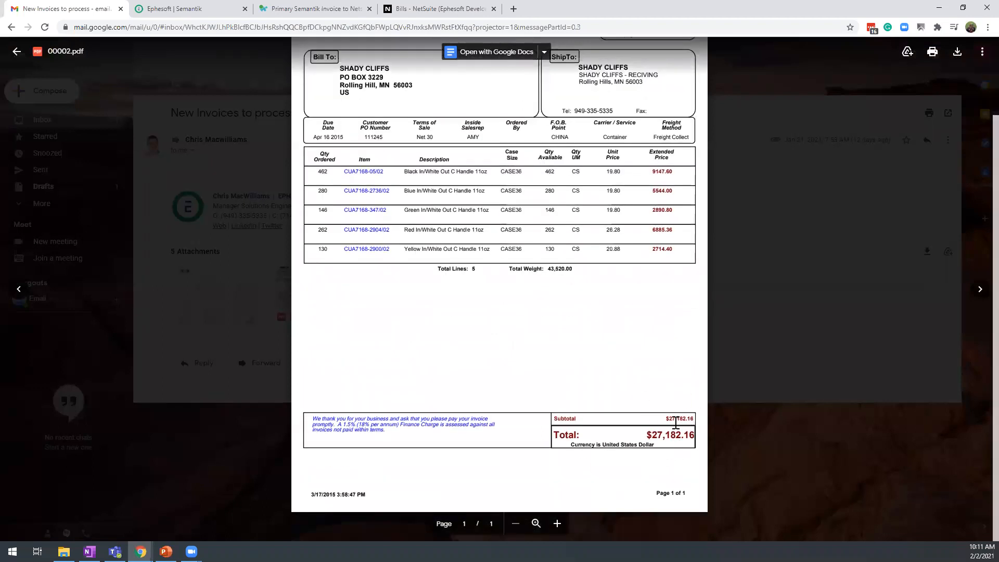
{"action": "key", "text": "Escape"}
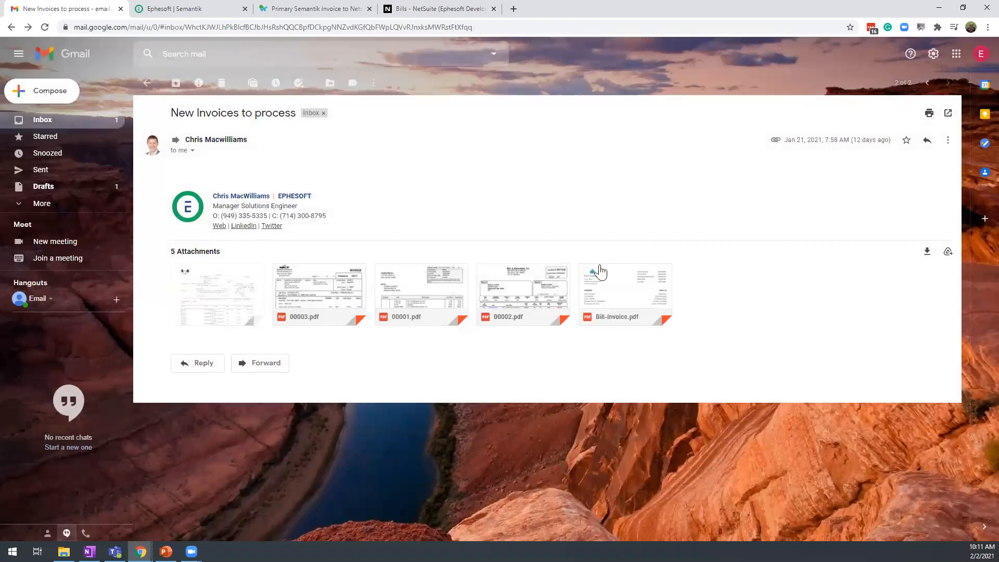
Preview the multi-page Bill-Invoice.pdf attachment, look through its line items, and return to the email
{"action": "mouse_move", "coordinate": [625, 282]}
{"action": "left_click", "coordinate": [618, 284]}
{"action": "scroll", "coordinate": [619, 271], "scroll_direction": "down", "scroll_amount": 15}
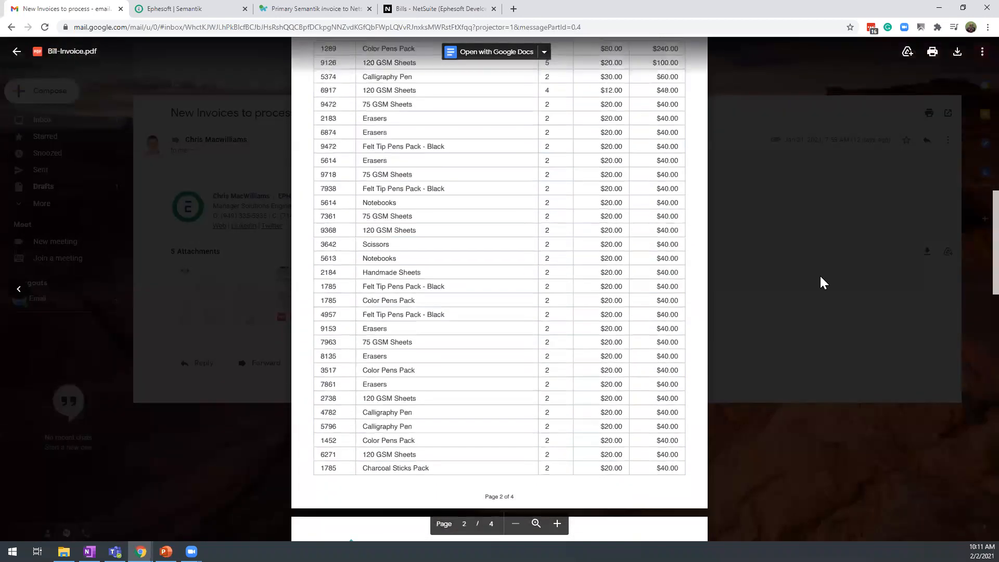
{"action": "scroll", "coordinate": [825, 283], "scroll_direction": "down", "scroll_amount": 5}
{"action": "left_click", "coordinate": [773, 251]}
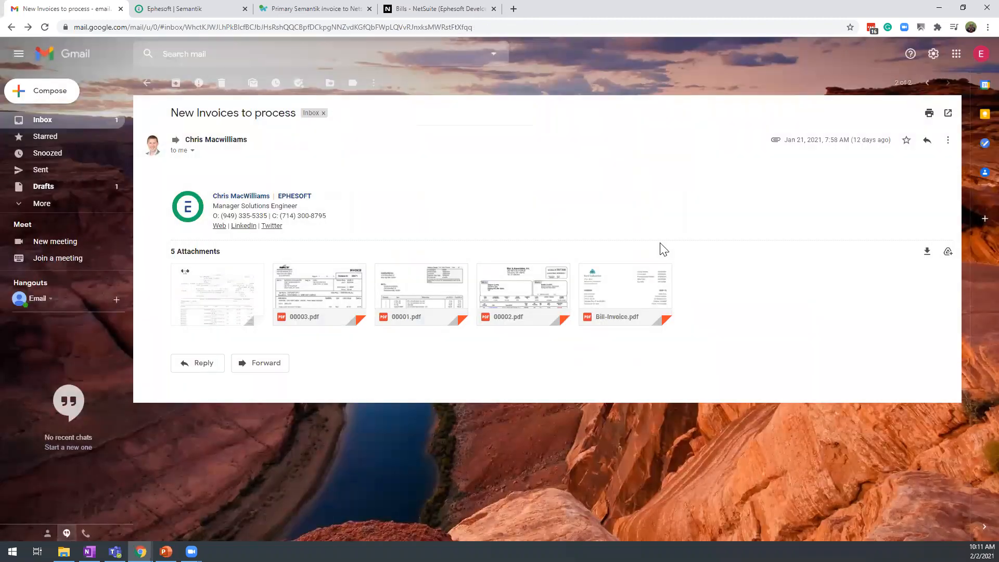
Forward the New Invoices to process email with its attachments to the suggested NetSuite invoice intake address
{"action": "left_click", "coordinate": [255, 366]}
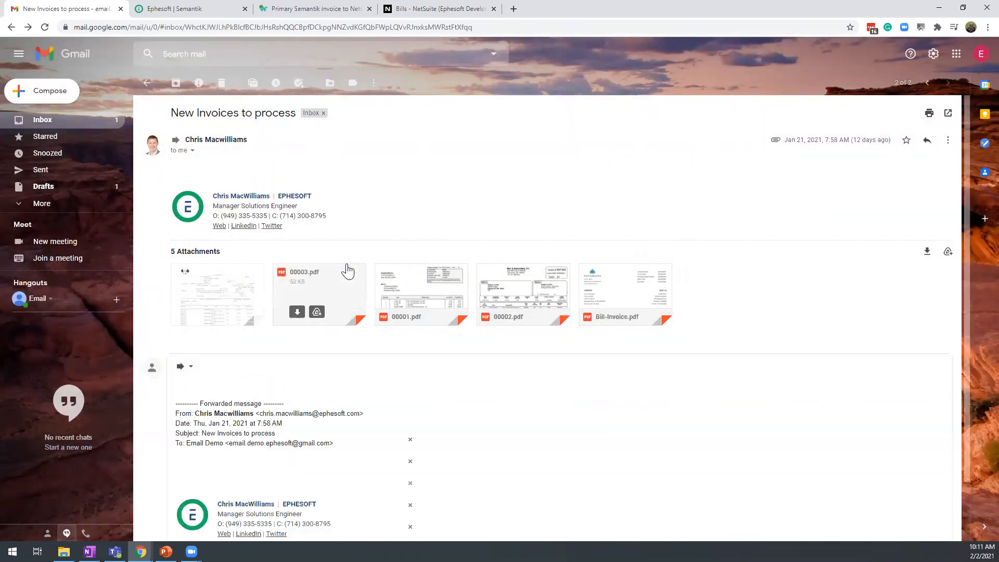
{"action": "type", "text": "net"}
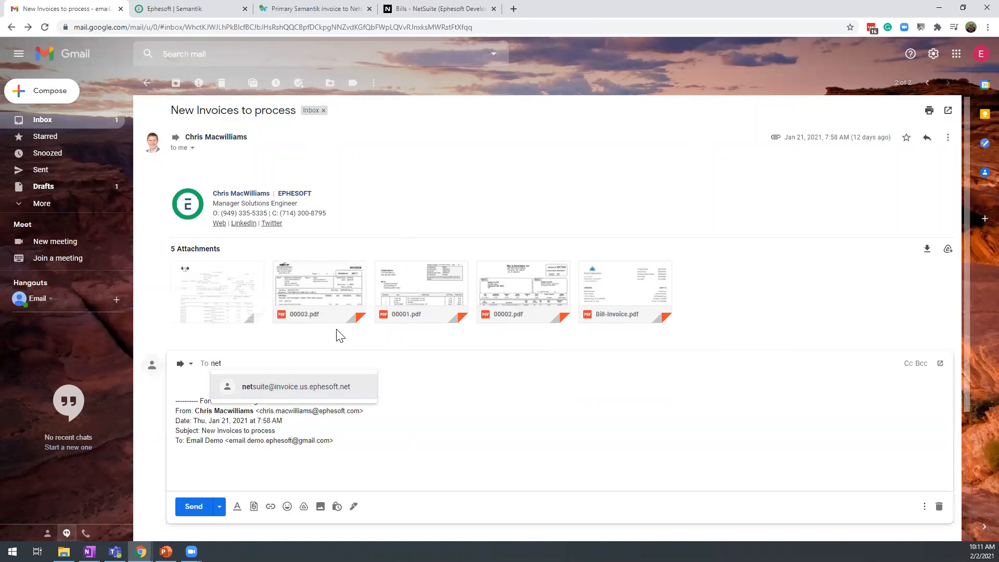
{"action": "key", "text": "Return"}
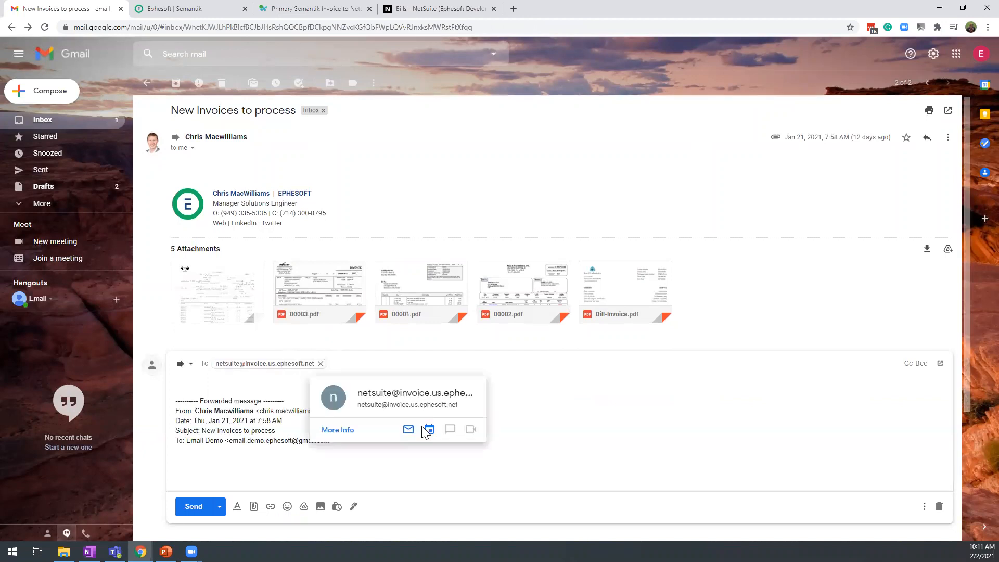
{"action": "left_click", "coordinate": [188, 506]}
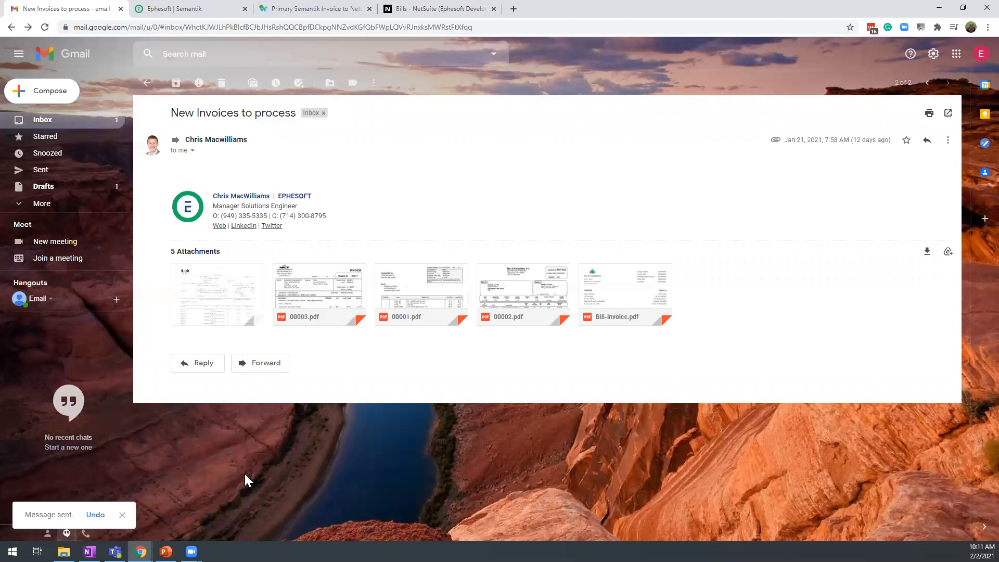
Read the Workato notification about the processed Kord Industries invoice in the inbox and follow its link to the NetSuite bill
{"action": "left_click", "coordinate": [48, 126]}
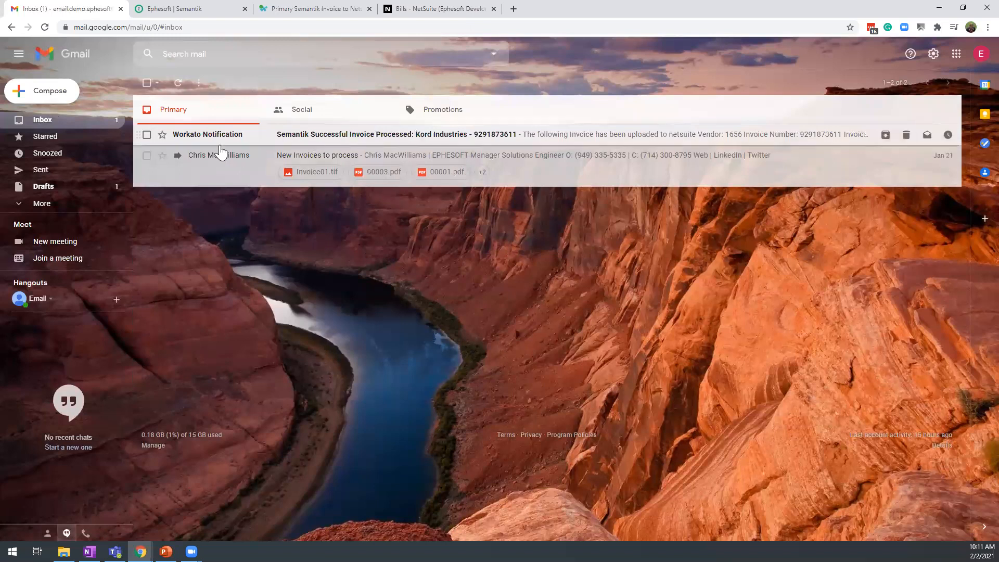
{"action": "left_click", "coordinate": [341, 141]}
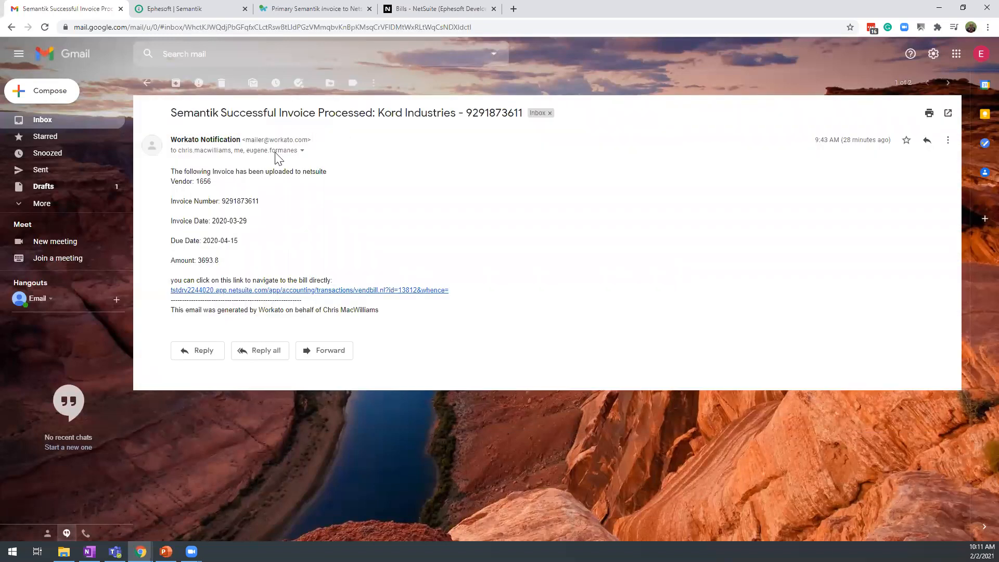
{"action": "left_click", "coordinate": [209, 293]}
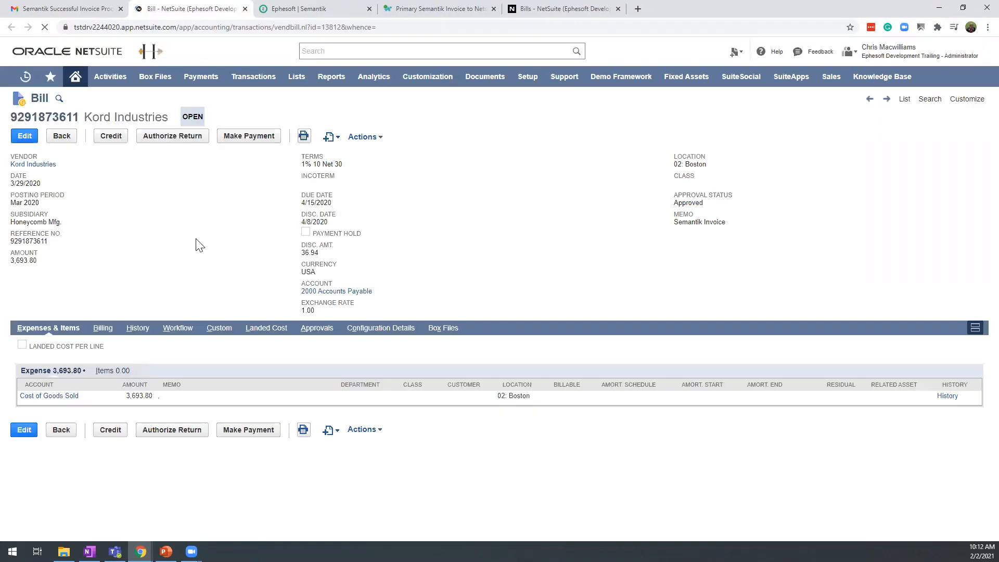
Check the bill number of the Kord Industries bill and show the files attached in its history
{"action": "left_click_drag", "start_coordinate": [14, 120], "coordinate": [82, 117]}
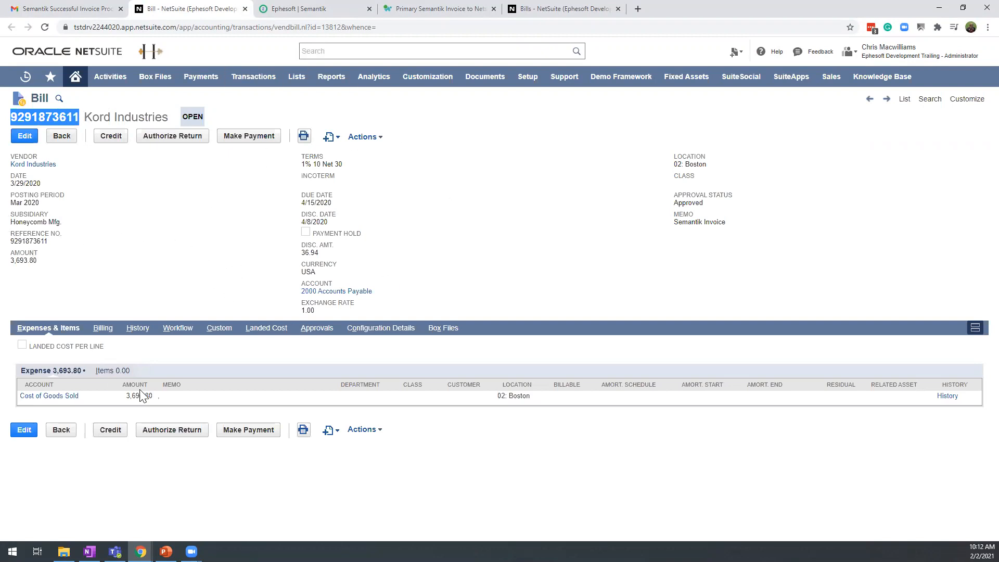
{"action": "left_click", "coordinate": [152, 329]}
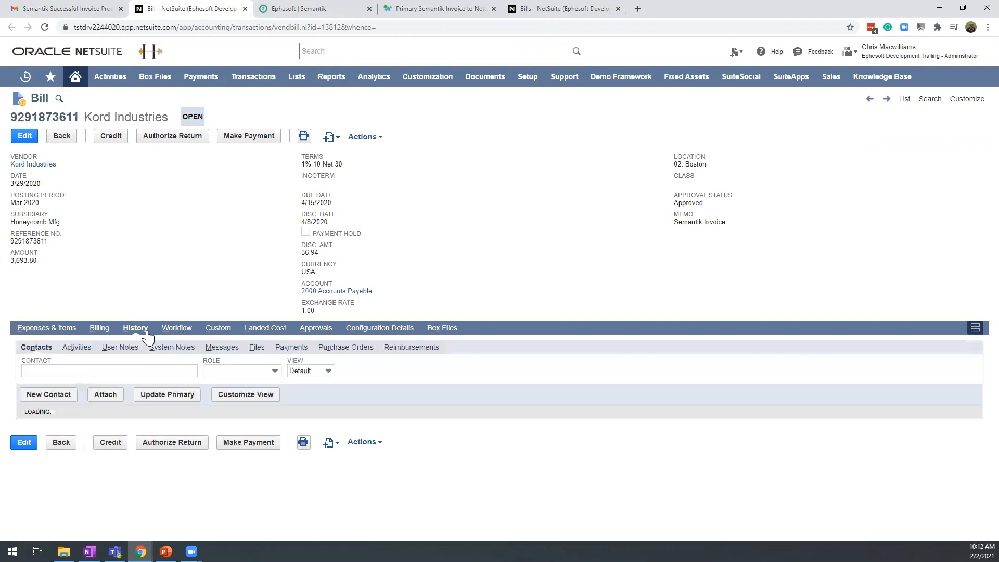
{"action": "left_click", "coordinate": [255, 348]}
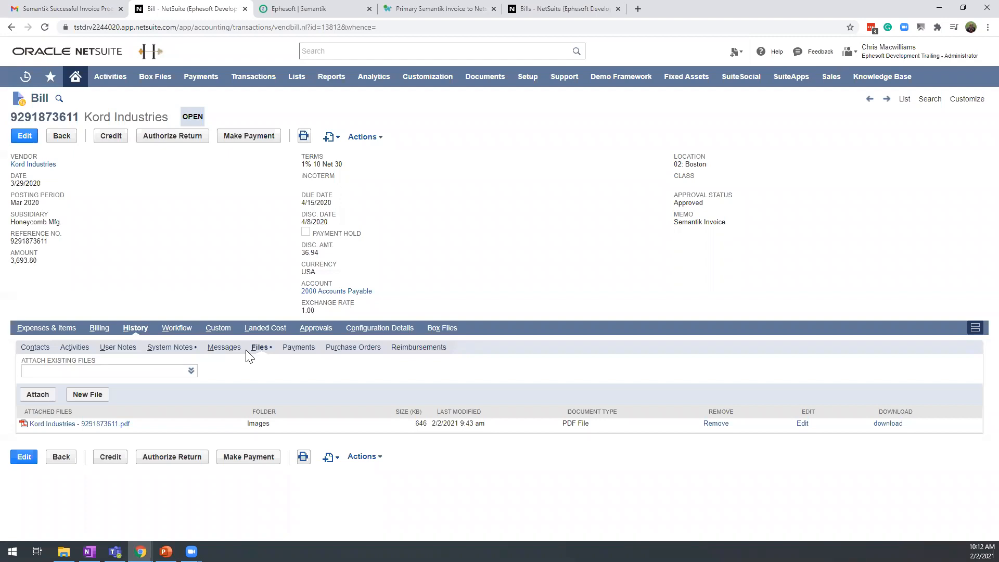
Open the attached Kord Industries invoice PDF, look through its pages, and close it to return to the bill
{"action": "double_click", "coordinate": [103, 428]}
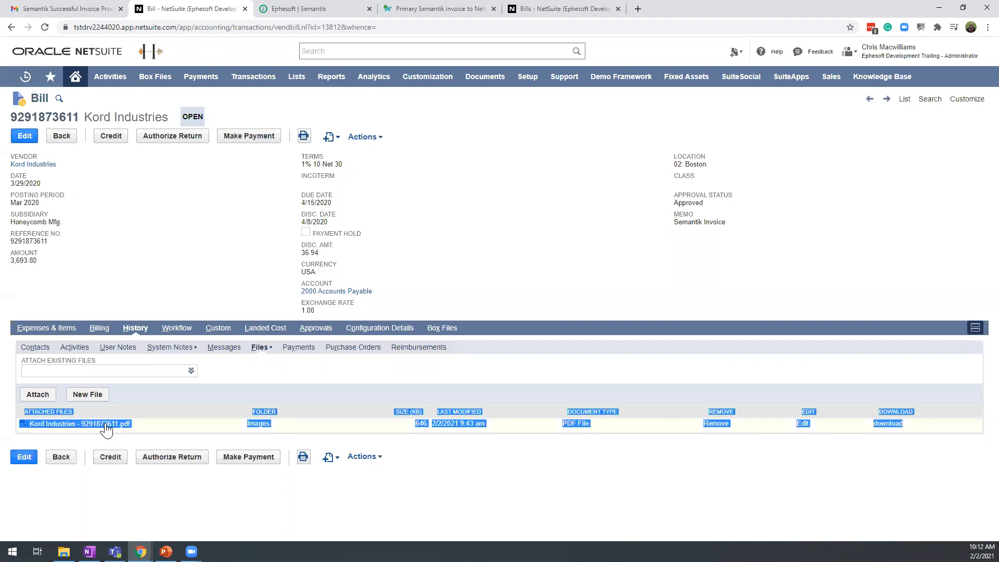
{"action": "left_click", "coordinate": [106, 426]}
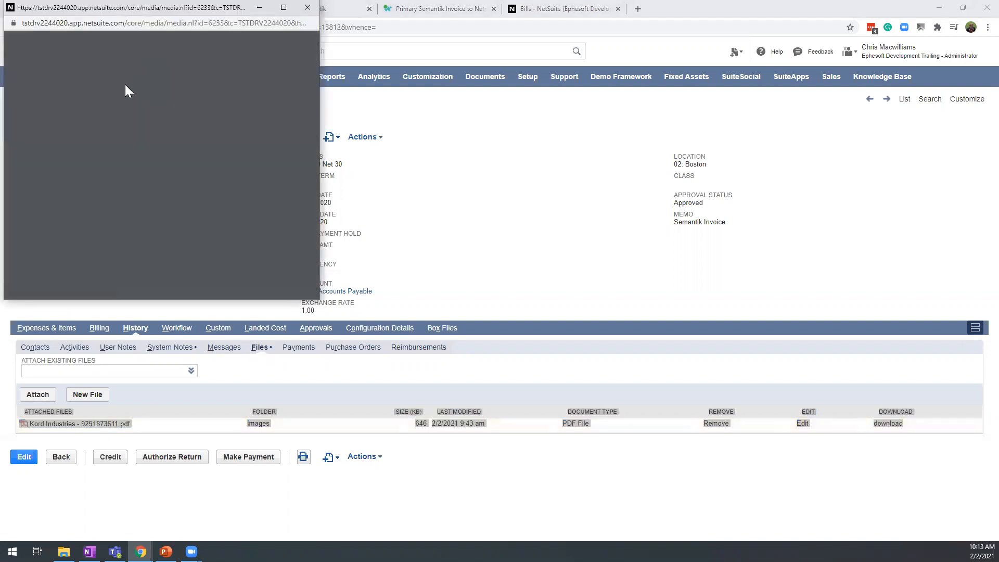
{"action": "scroll", "coordinate": [227, 179], "scroll_direction": "down", "scroll_amount": 3}
{"action": "scroll", "coordinate": [226, 182], "scroll_direction": "up", "scroll_amount": 3}
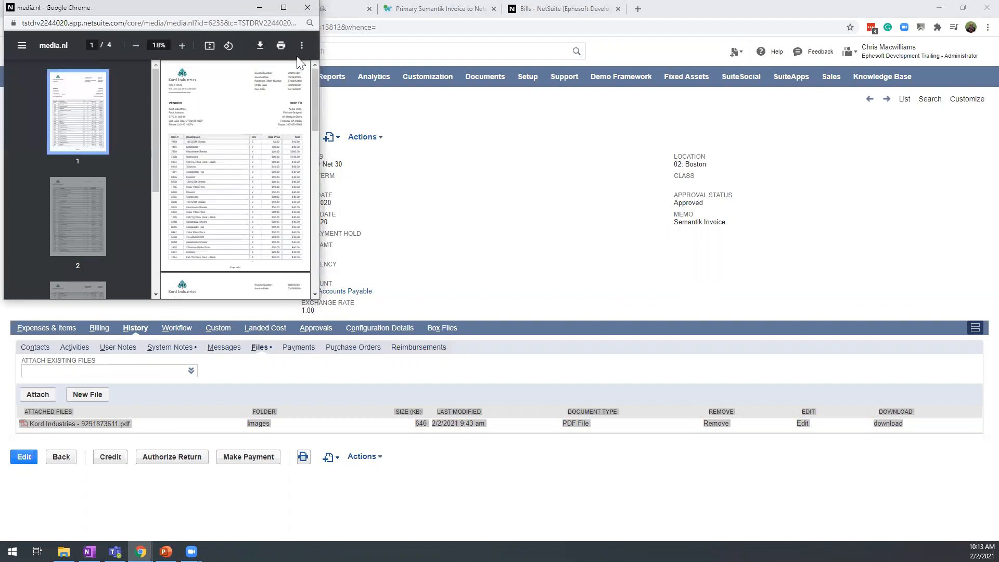
{"action": "left_click", "coordinate": [308, 7]}
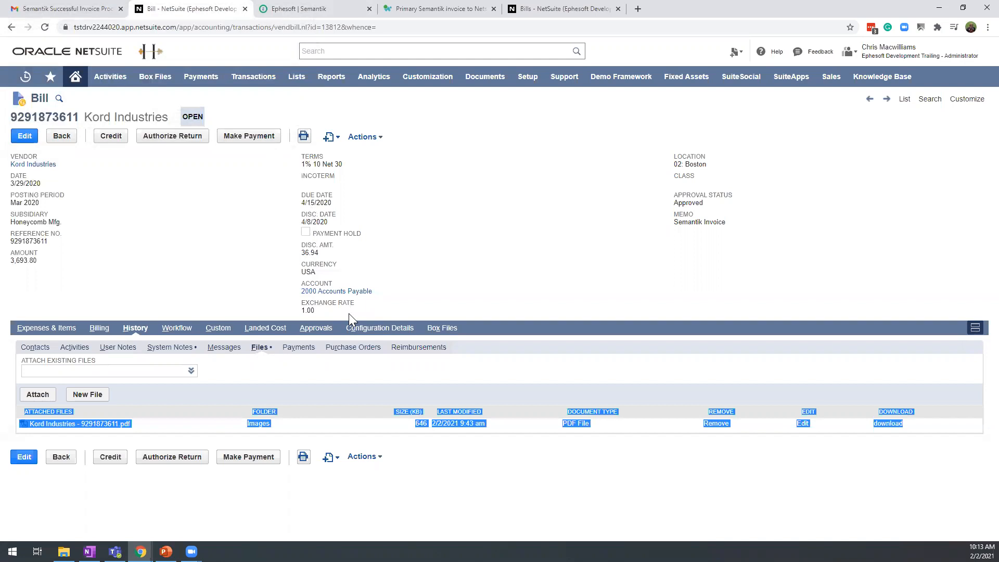
{"action": "left_click", "coordinate": [220, 230]}
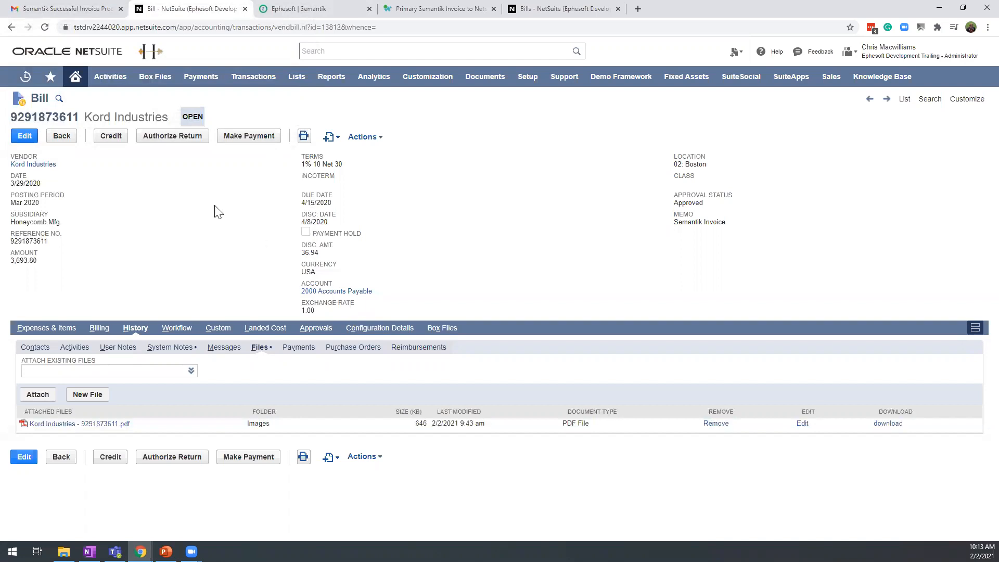
Switch to Ephesoft Semantik and claim the new invoices for review from the dashboard
{"action": "left_click", "coordinate": [276, 9]}
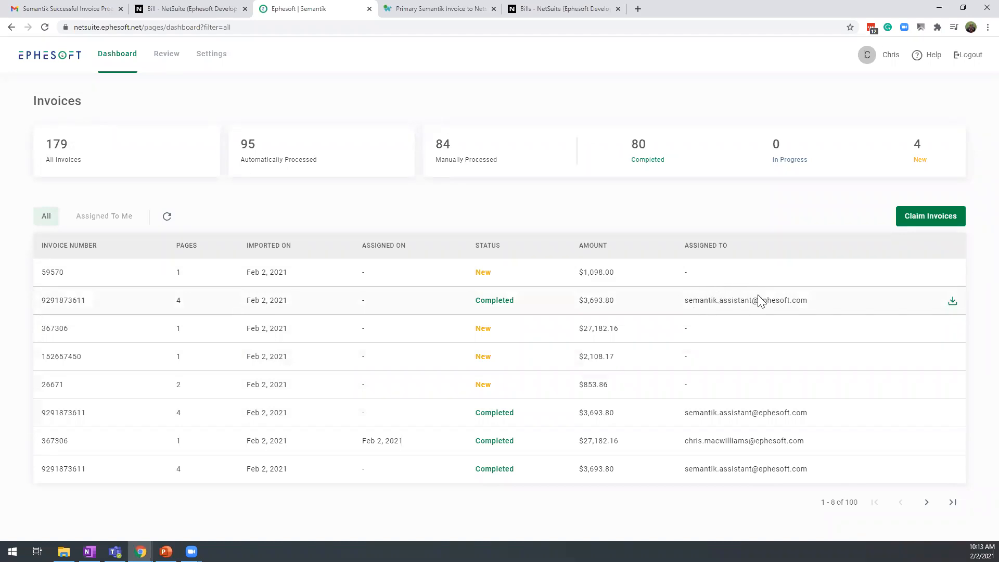
{"action": "left_click", "coordinate": [937, 221]}
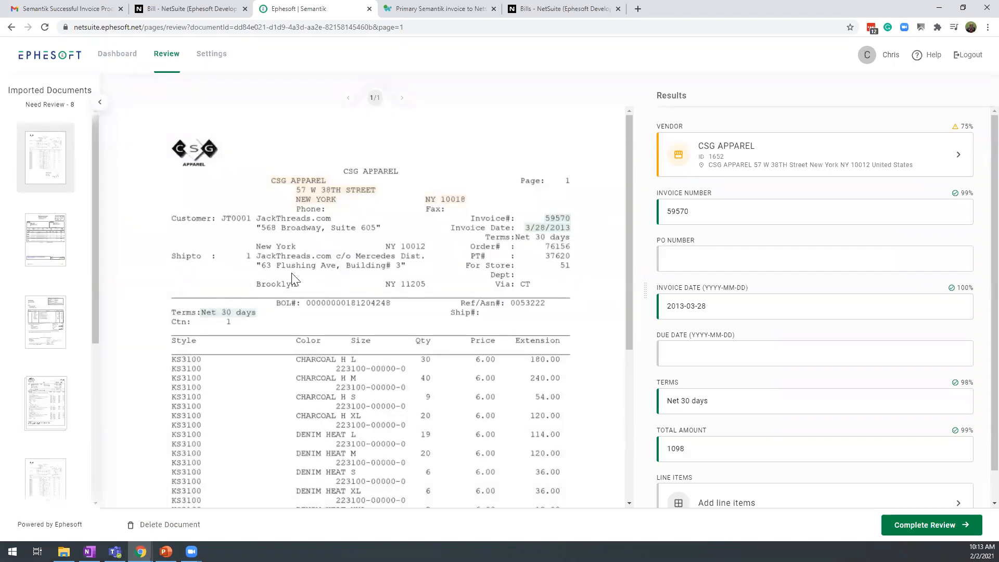
Check where the CSG Apparel invoice's extracted invoice number and invoice date come from in the document
{"action": "scroll", "coordinate": [294, 278], "scroll_direction": "down", "scroll_amount": 1}
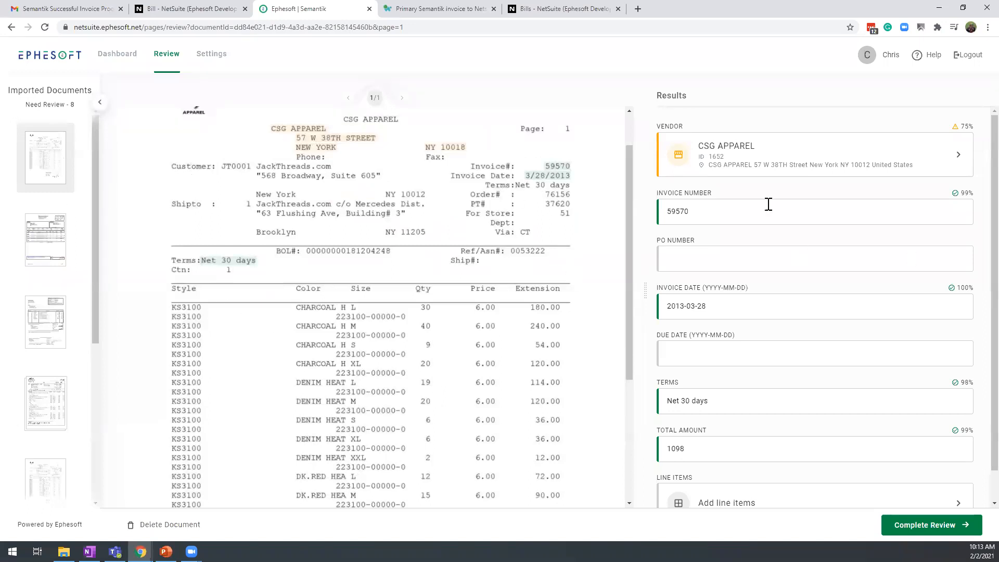
{"action": "left_click", "coordinate": [736, 213]}
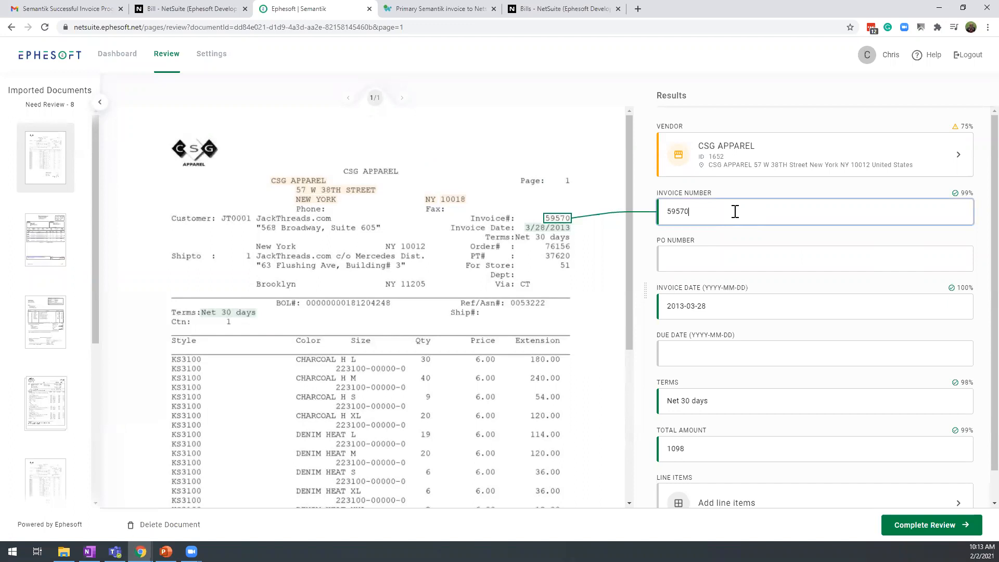
{"action": "left_click", "coordinate": [744, 307]}
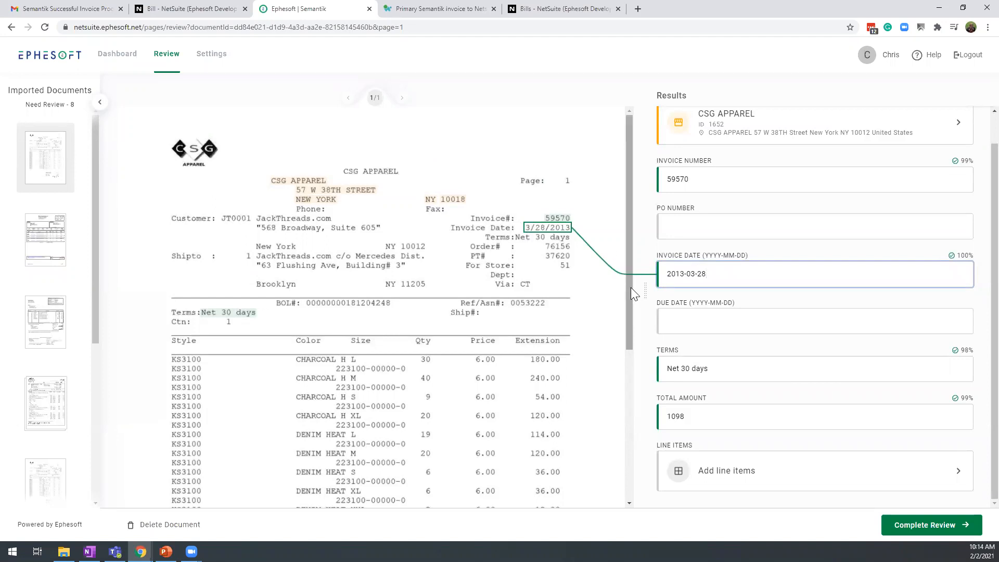
Open the Mac & Associates invoice for review and compare its extracted invoice number and total amount with the document
{"action": "left_click", "coordinate": [47, 233]}
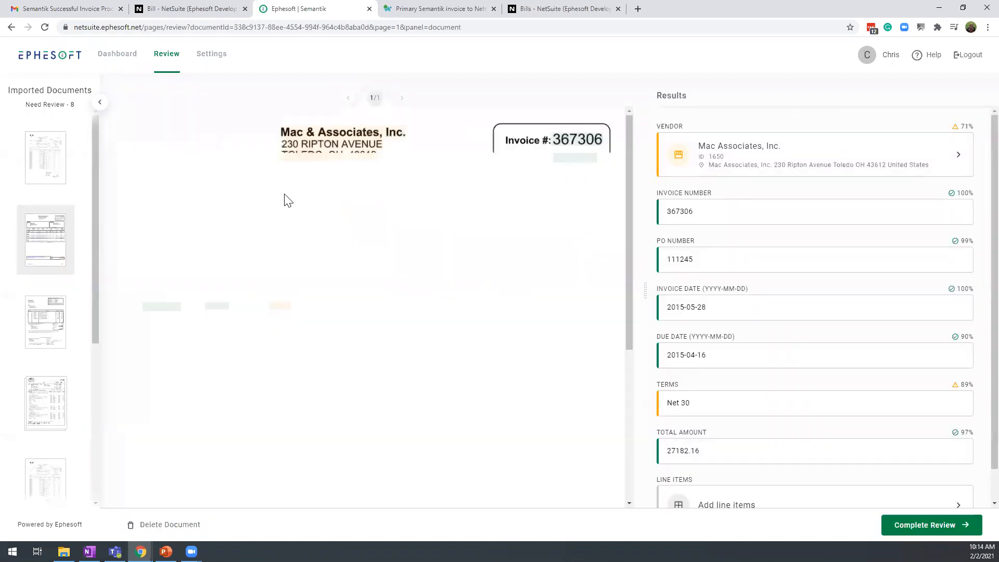
{"action": "left_click", "coordinate": [712, 212]}
{"action": "scroll", "coordinate": [460, 208], "scroll_direction": "down", "scroll_amount": 1}
{"action": "scroll", "coordinate": [458, 234], "scroll_direction": "up", "scroll_amount": 1}
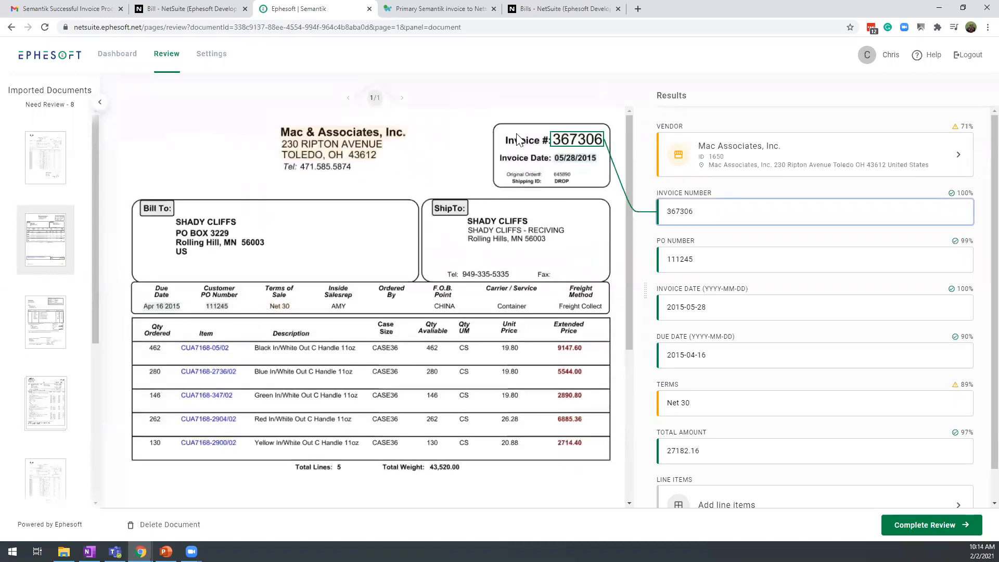
{"action": "scroll", "coordinate": [450, 273], "scroll_direction": "down", "scroll_amount": 3}
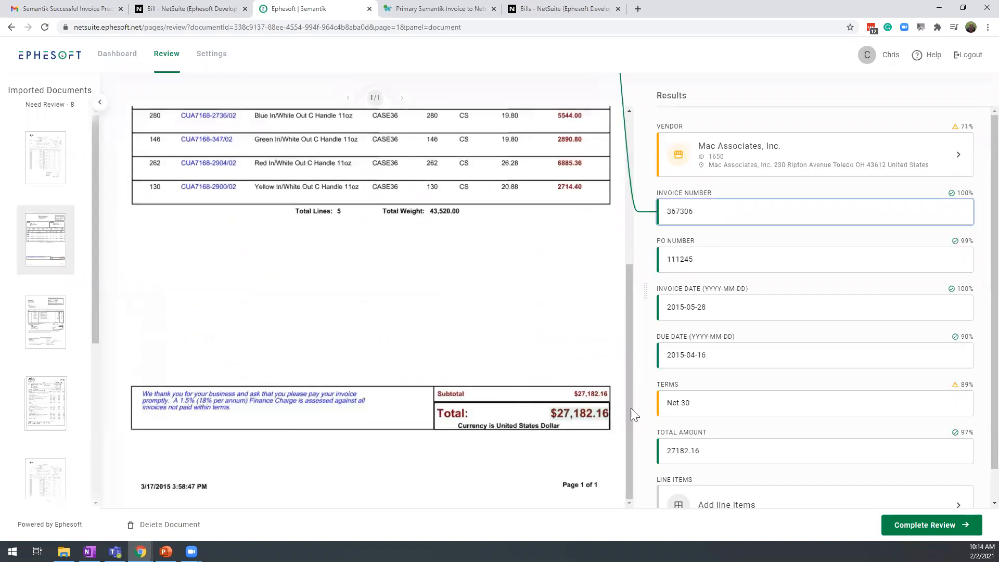
Check the source of the Mac & Associates invoice's PO number in the document and complete the invoice's review
{"action": "left_click", "coordinate": [726, 258]}
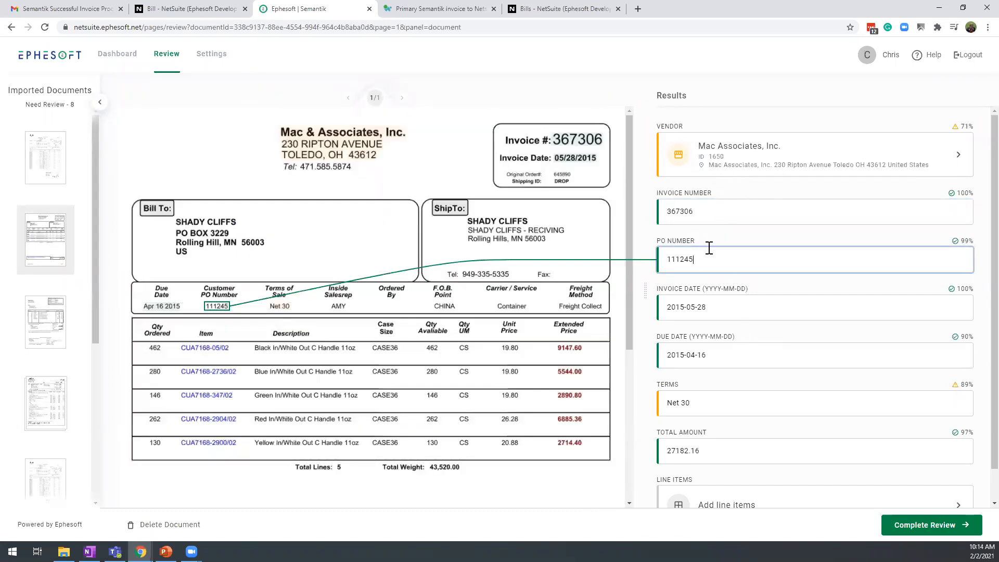
{"action": "scroll", "coordinate": [789, 379], "scroll_direction": "down", "scroll_amount": 1}
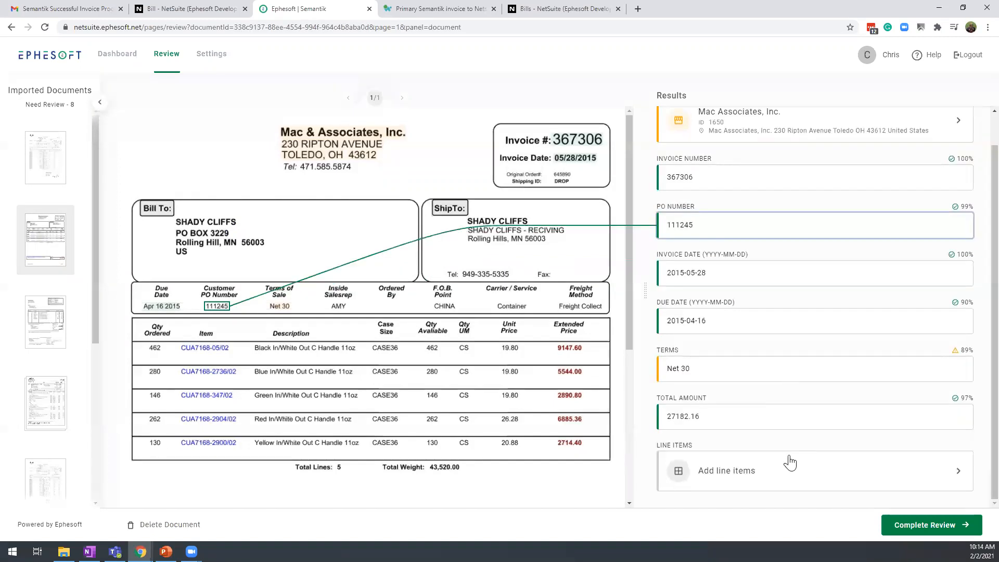
{"action": "left_click", "coordinate": [916, 526]}
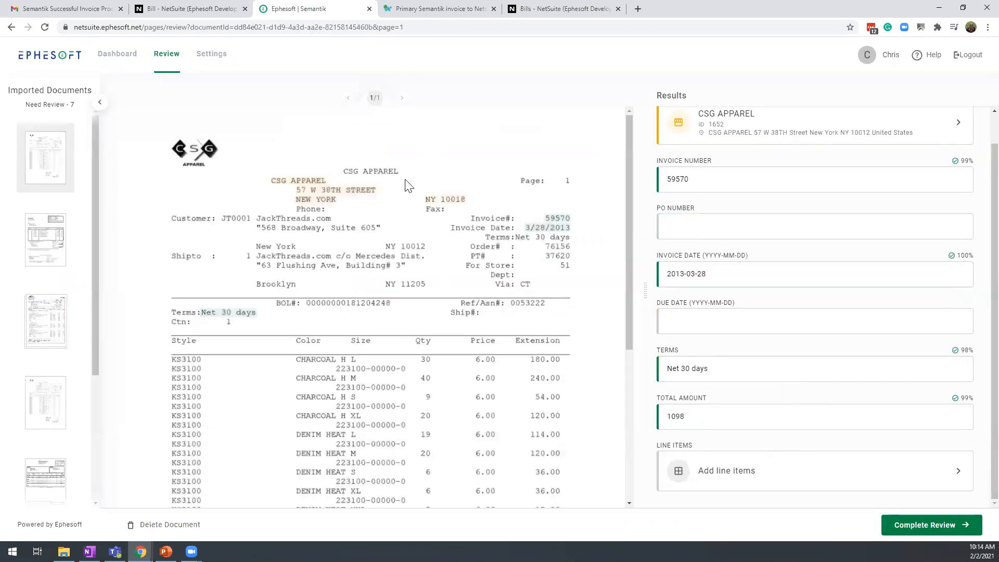
Open the Quality Mat Inc invoice for review and look over its vendor details, item table and totals
{"action": "left_click", "coordinate": [55, 247]}
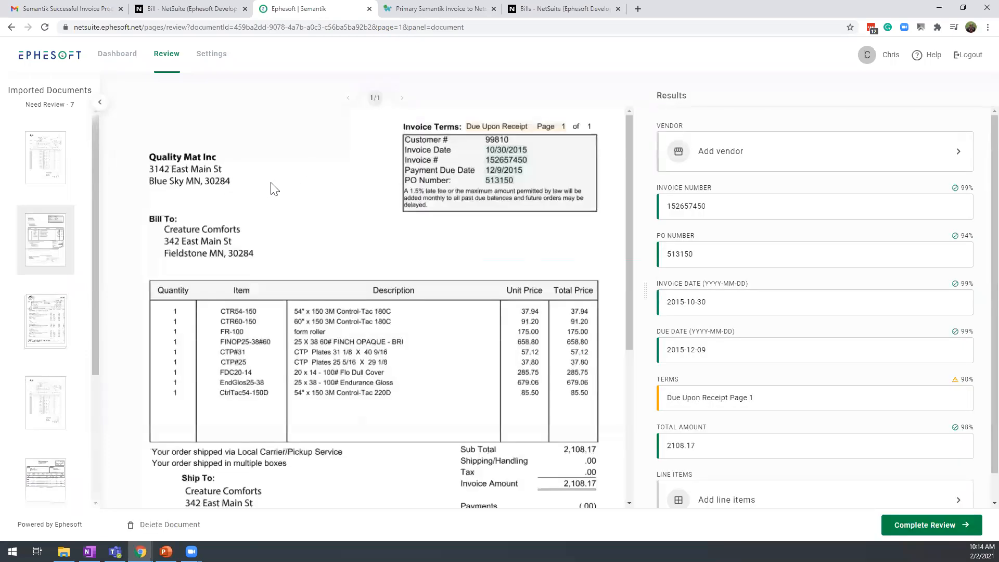
{"action": "scroll", "coordinate": [294, 245], "scroll_direction": "down", "scroll_amount": 1}
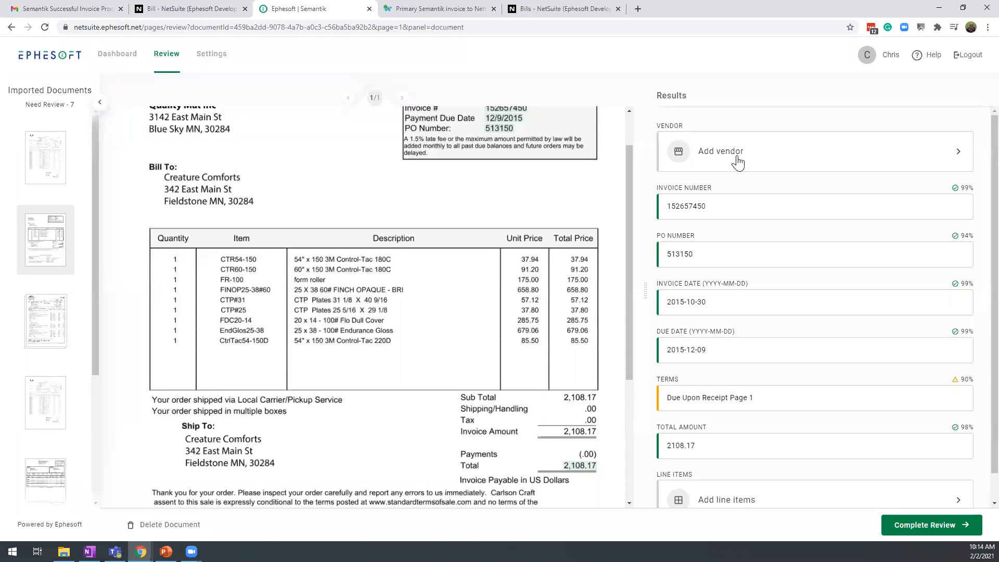
{"action": "scroll", "coordinate": [528, 261], "scroll_direction": "up", "scroll_amount": 1}
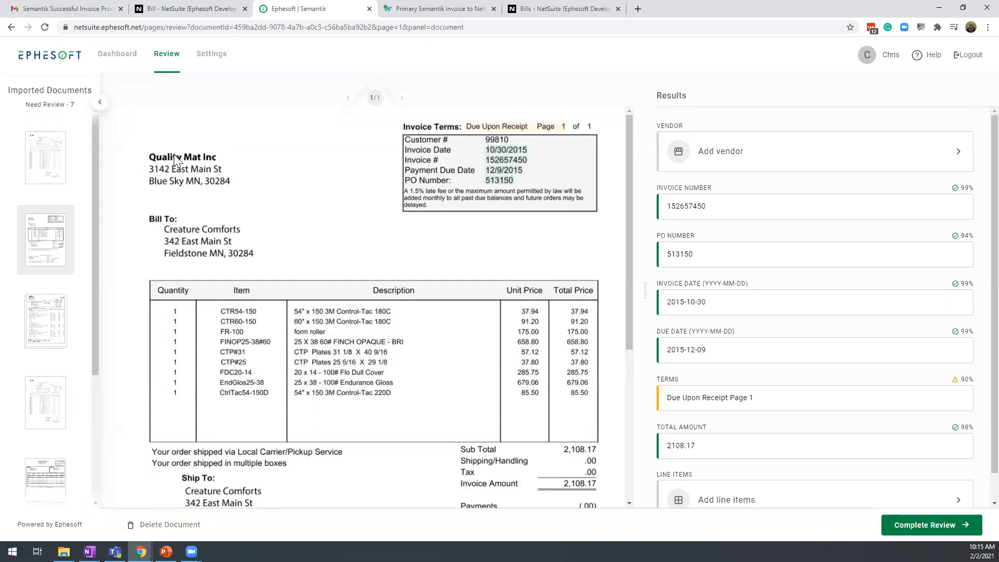
Search the vendors for "quality", assign Quality Mat Inc to the invoice, check its vendor ID, and return to the results
{"action": "left_click", "coordinate": [776, 162]}
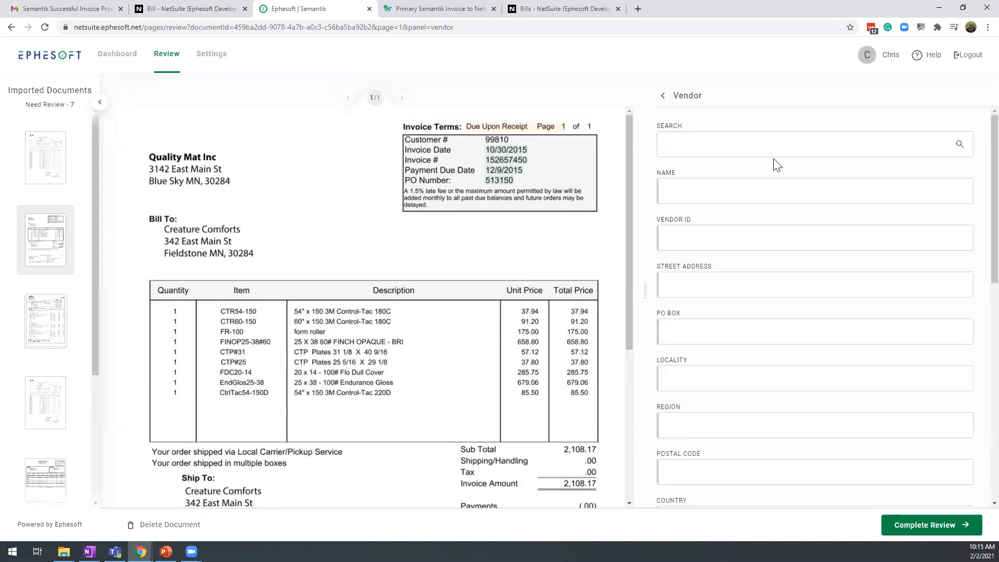
{"action": "left_click", "coordinate": [705, 188]}
{"action": "left_click", "coordinate": [718, 143]}
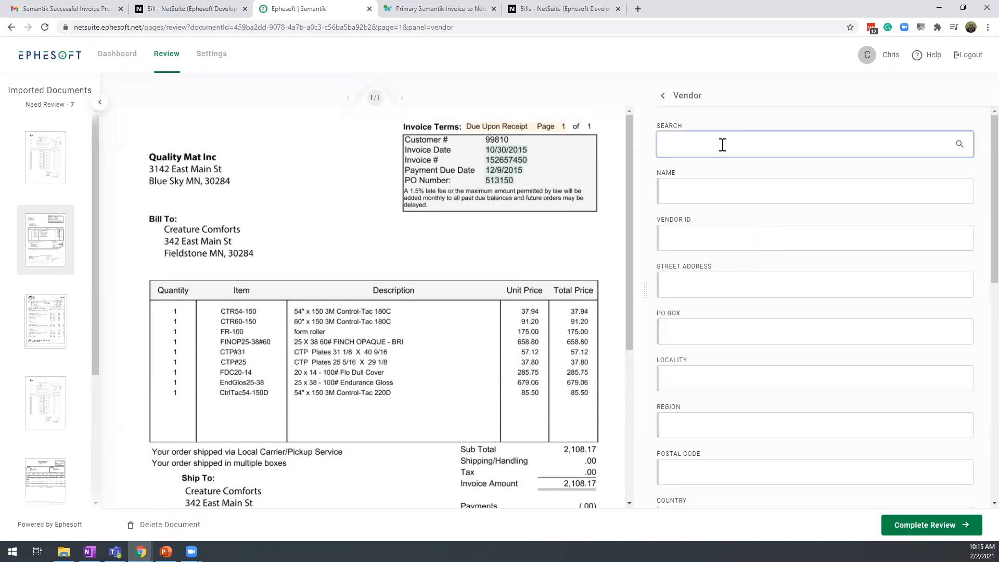
{"action": "type", "text": "quality"}
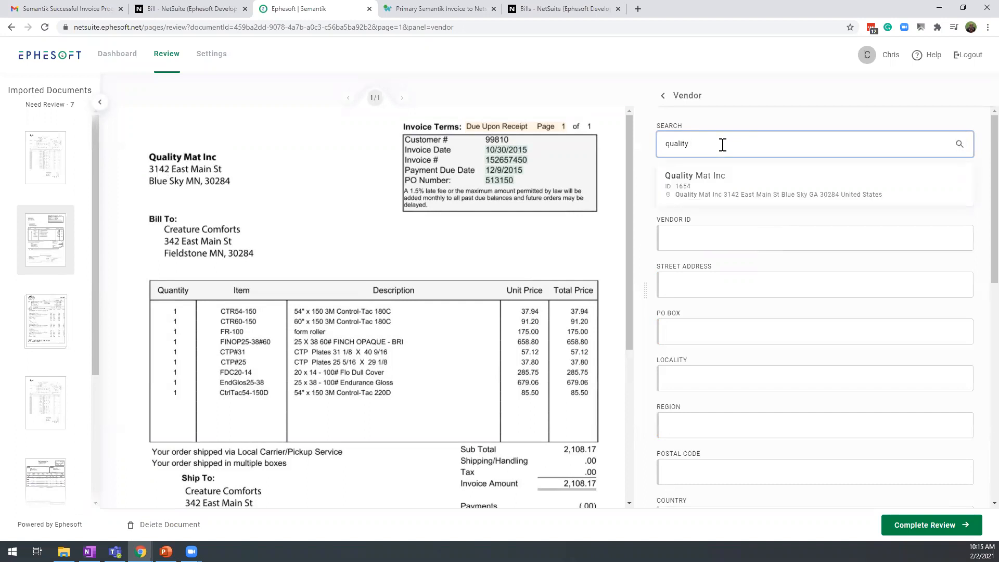
{"action": "left_click", "coordinate": [723, 192]}
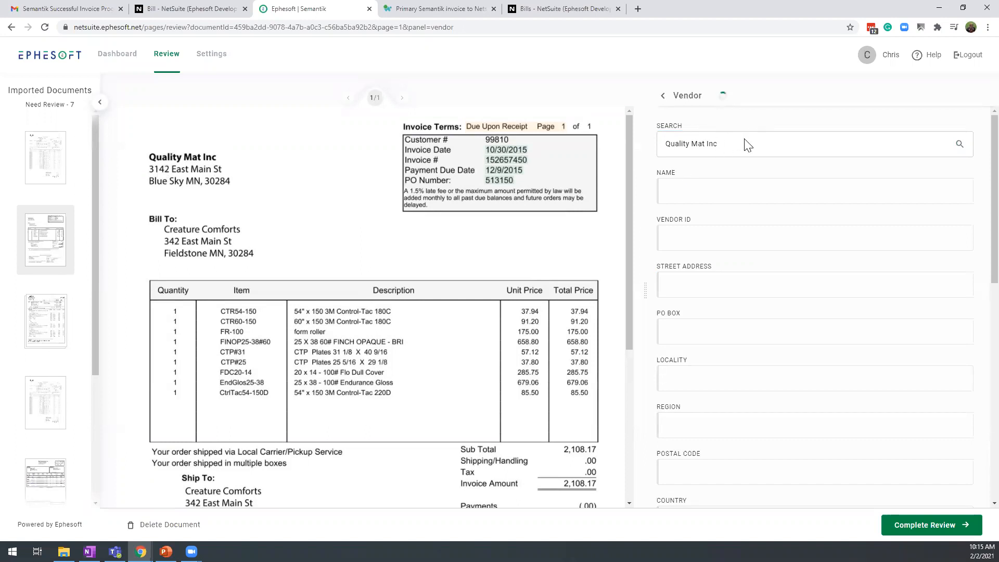
{"action": "left_click_drag", "start_coordinate": [700, 301], "coordinate": [670, 298]}
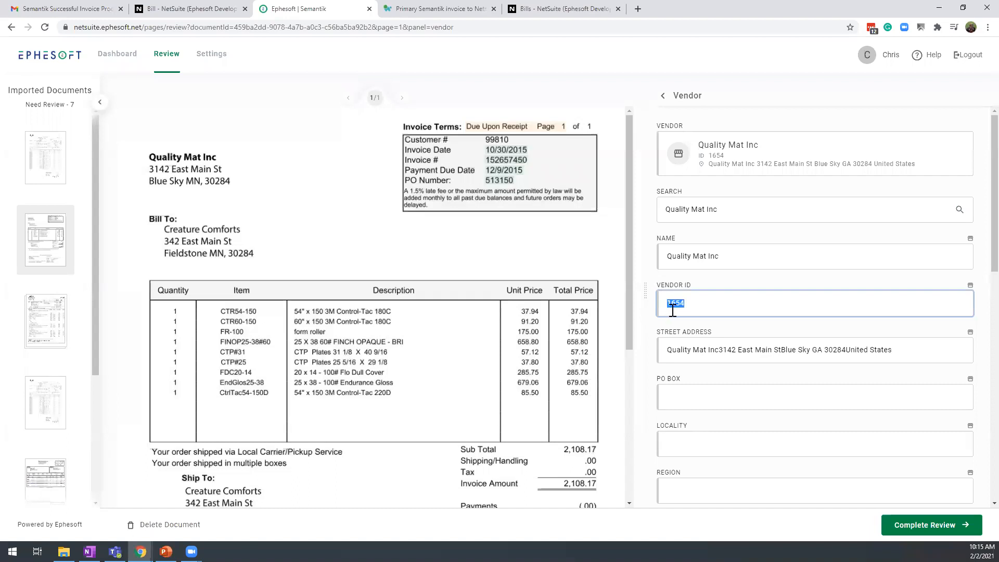
{"action": "left_click", "coordinate": [715, 303]}
{"action": "left_click", "coordinate": [662, 96]}
Add line items to the Quality Mat Inc invoice by capturing its item table with headers included and extracting it
{"action": "scroll", "coordinate": [764, 265], "scroll_direction": "down", "scroll_amount": 1}
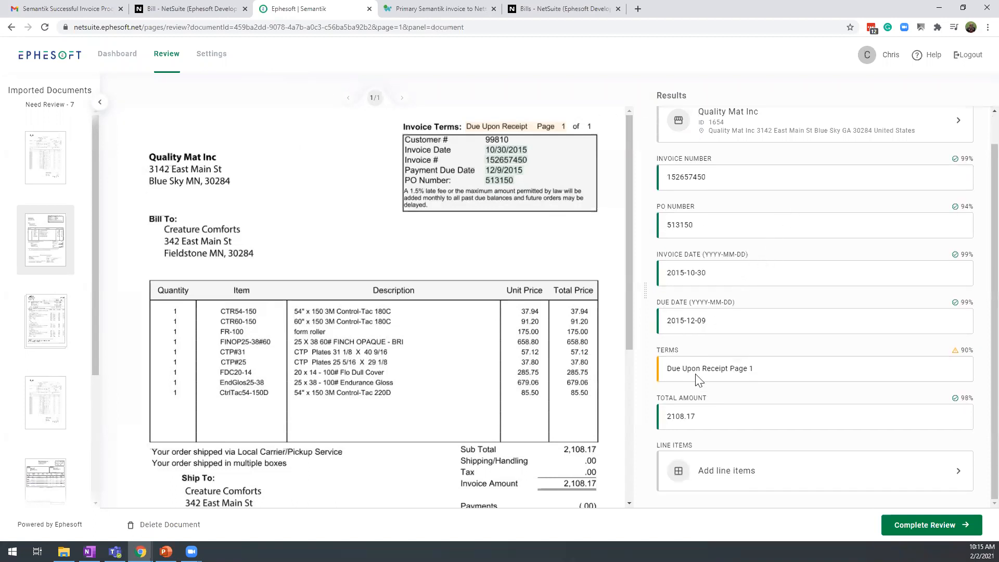
{"action": "scroll", "coordinate": [617, 342], "scroll_direction": "down", "scroll_amount": 1}
{"action": "scroll", "coordinate": [618, 341], "scroll_direction": "down", "scroll_amount": 2}
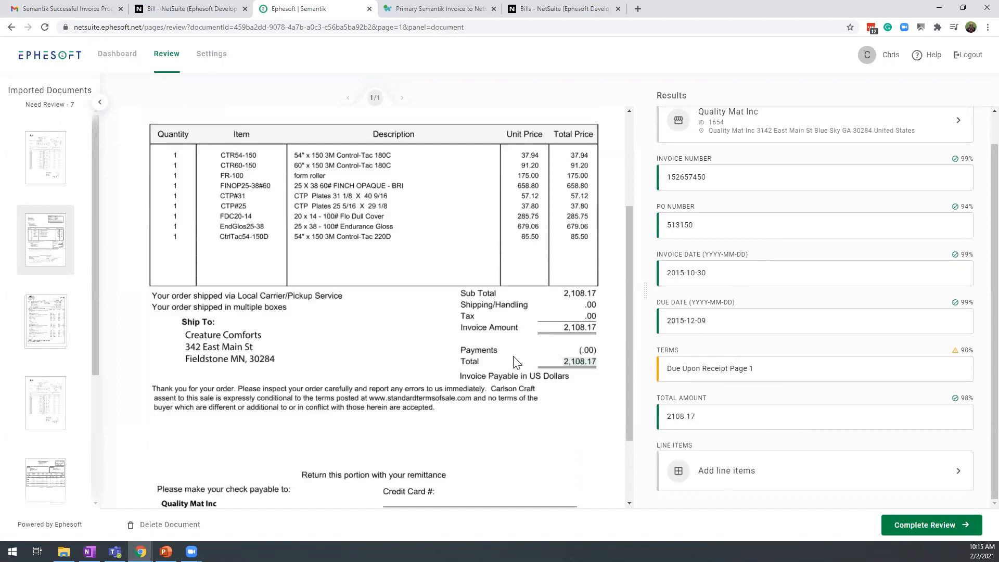
{"action": "scroll", "coordinate": [515, 360], "scroll_direction": "up", "scroll_amount": 1}
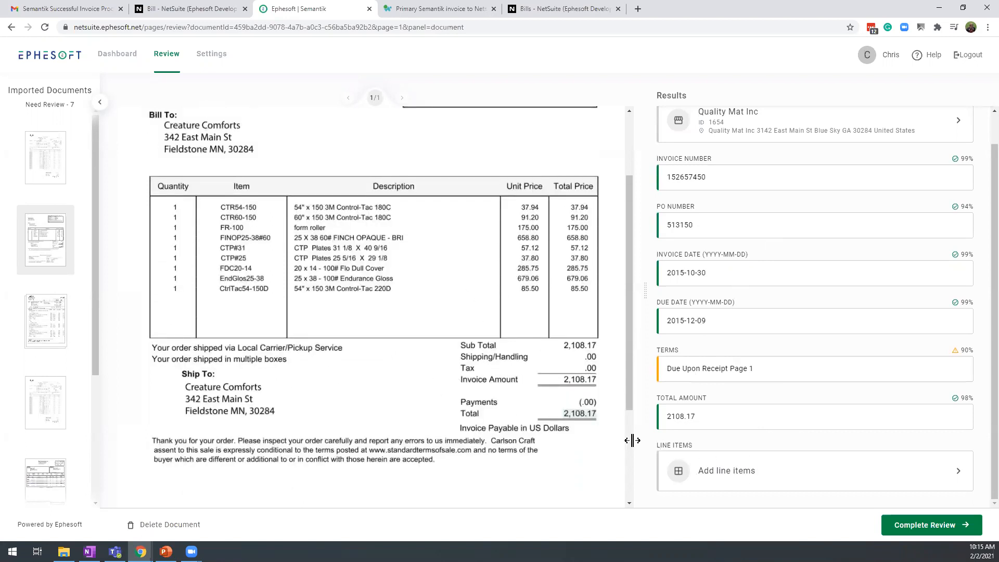
{"action": "left_click", "coordinate": [721, 471]}
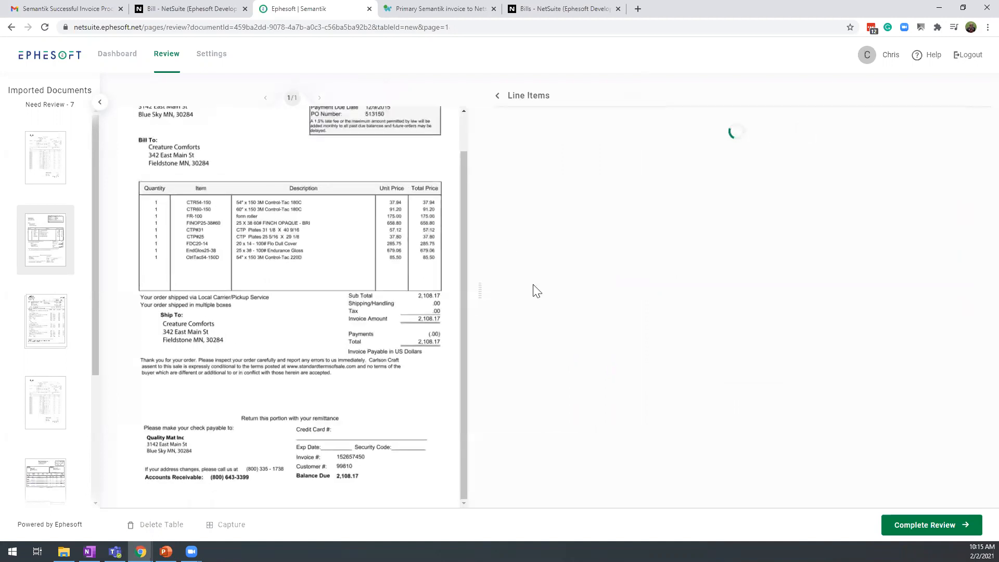
{"action": "left_click", "coordinate": [229, 525]}
{"action": "left_click_drag", "start_coordinate": [142, 182], "coordinate": [444, 278]}
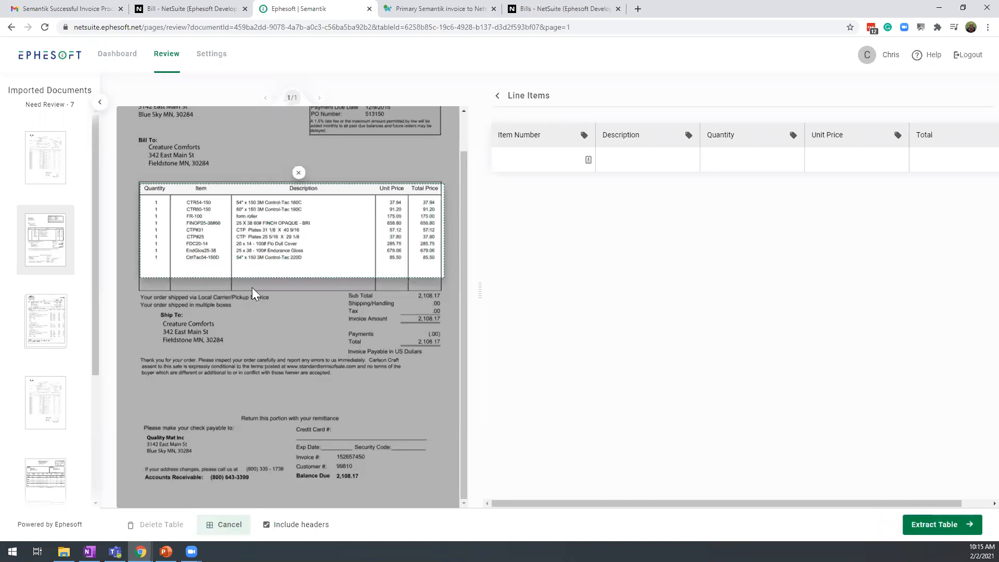
{"action": "left_click", "coordinate": [930, 525]}
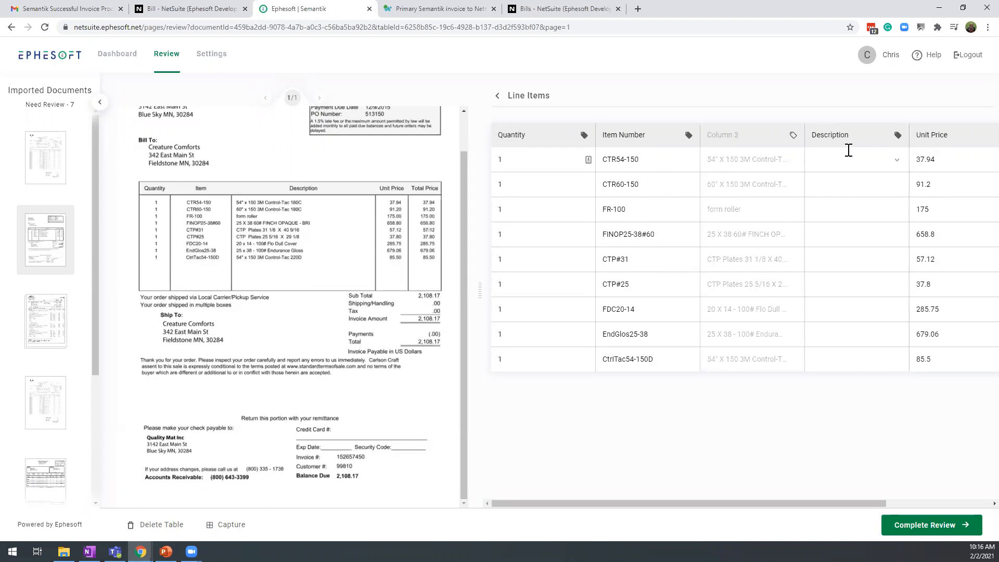
Tag the third line-item column as Description, remove the empty column beside it, and return to the invoice results
{"action": "left_click", "coordinate": [793, 135]}
{"action": "left_click", "coordinate": [813, 180]}
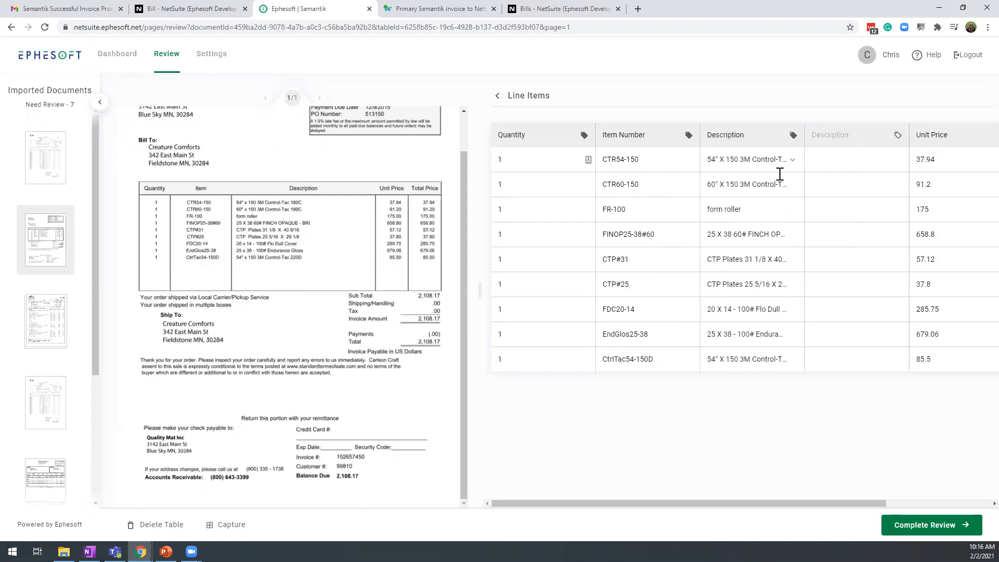
{"action": "left_click", "coordinate": [898, 135]}
{"action": "left_click", "coordinate": [894, 185]}
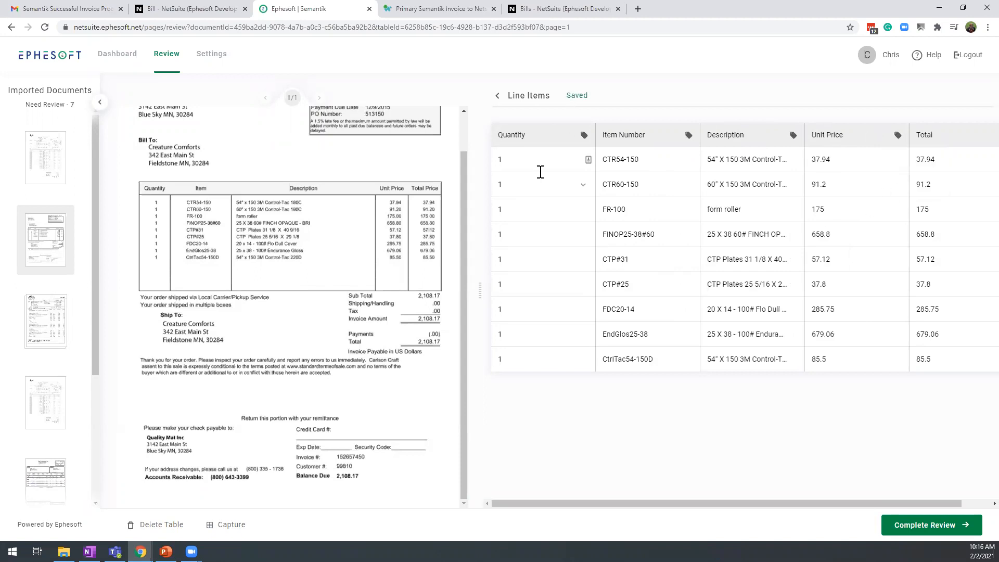
{"action": "left_click_drag", "start_coordinate": [666, 508], "coordinate": [832, 491]}
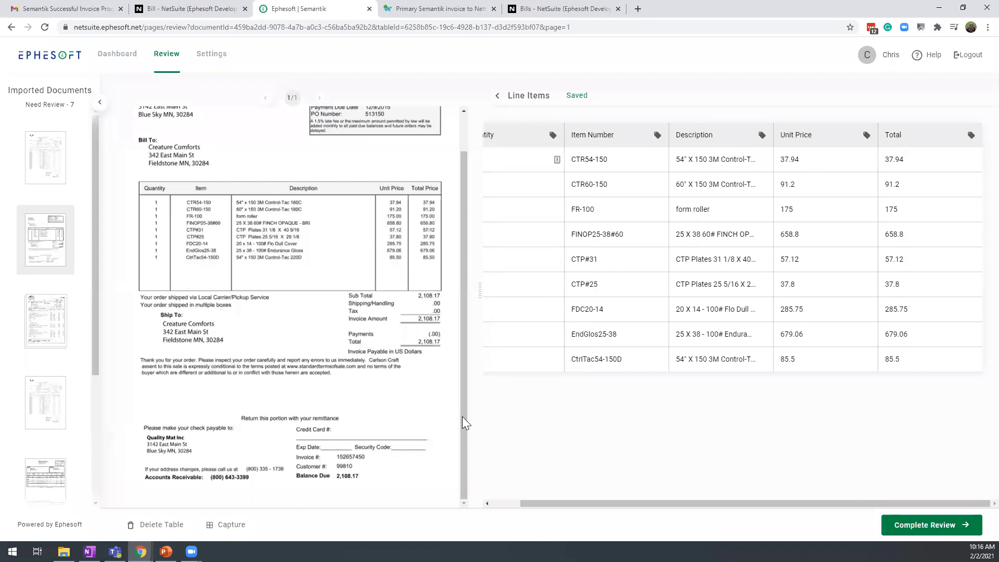
{"action": "left_click", "coordinate": [522, 102]}
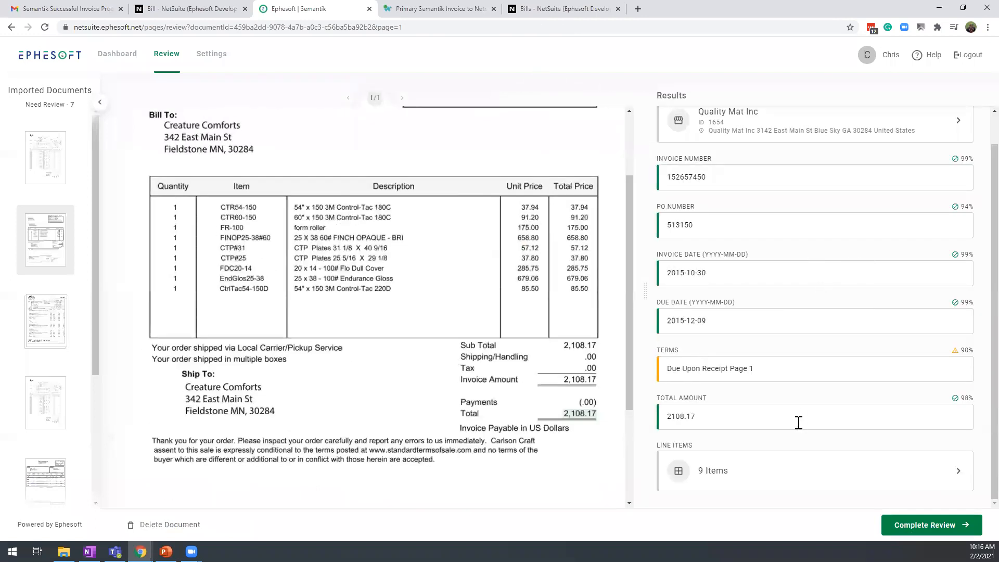
Check the Quality Mat Inc invoice's due date and invoice date against the document and complete its review
{"action": "left_click", "coordinate": [807, 322]}
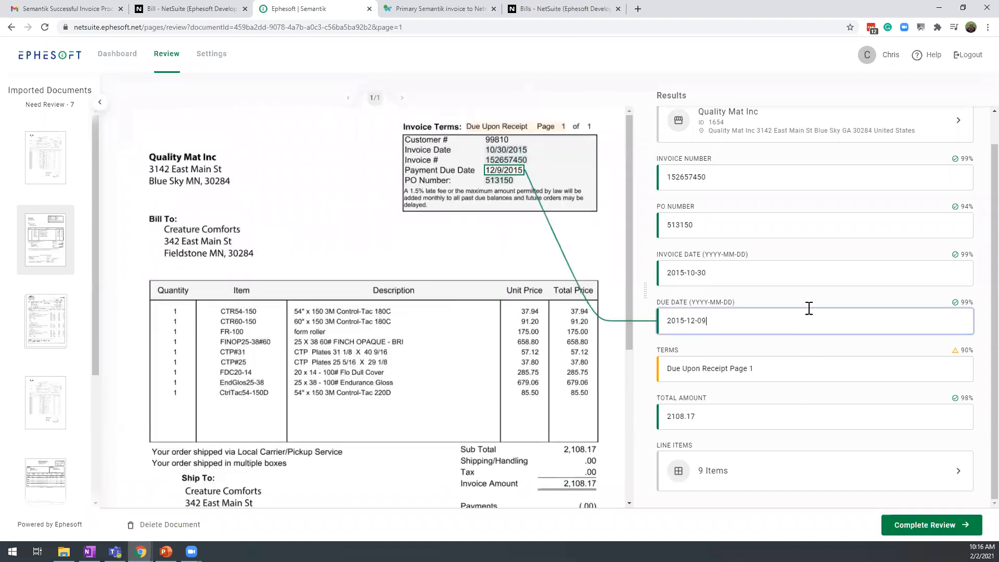
{"action": "left_click", "coordinate": [767, 273]}
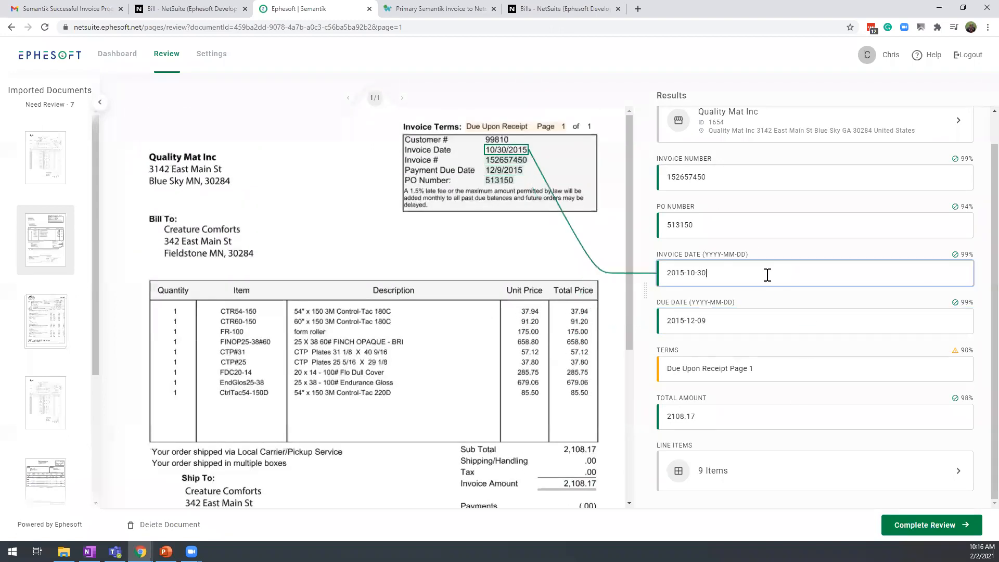
{"action": "left_click", "coordinate": [914, 526]}
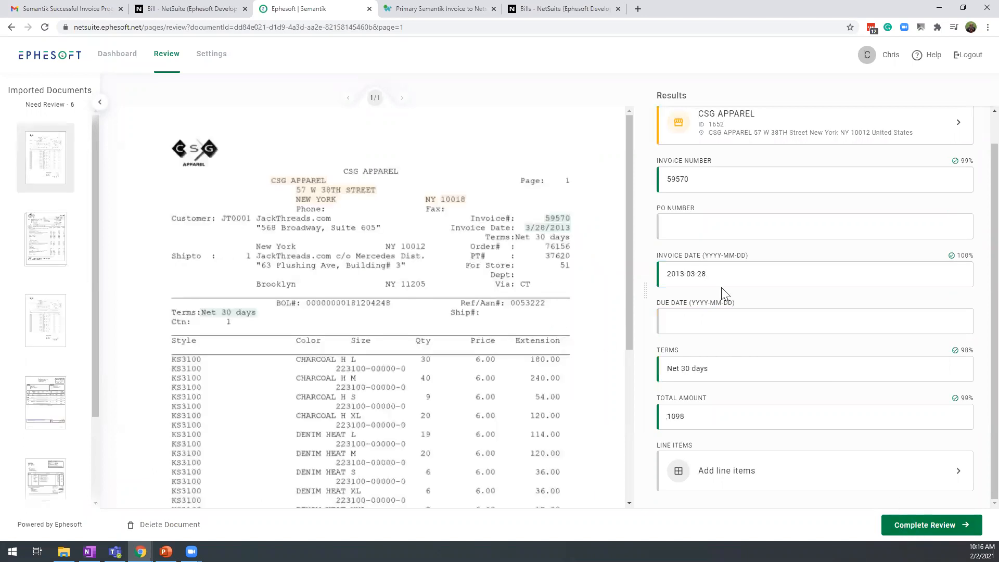
Switch to the Gmail inbox, open the AP Approval assignment e-mail from Workato, and follow its link to the approval task
{"action": "scroll", "coordinate": [407, 272], "scroll_direction": "down", "scroll_amount": 2}
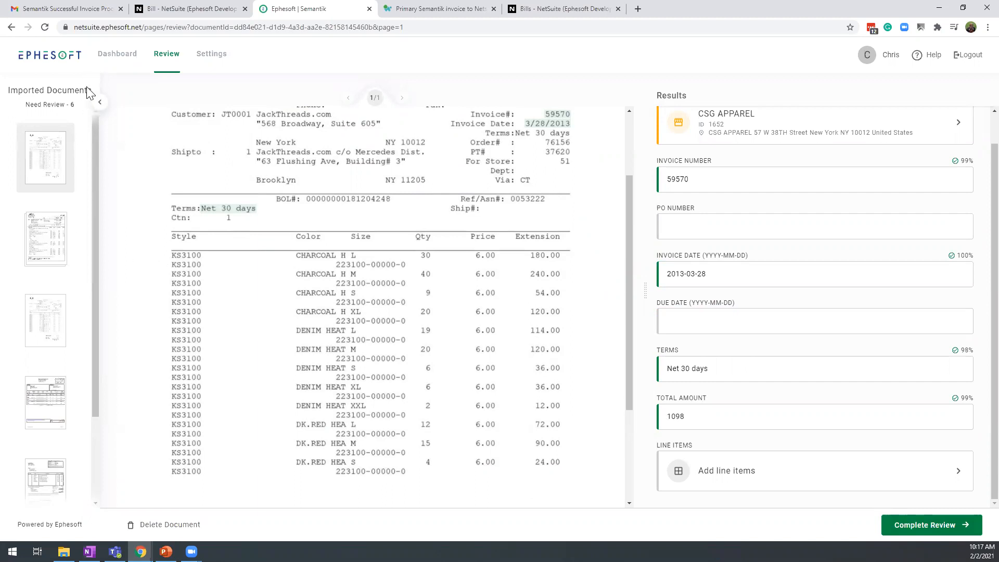
{"action": "left_click", "coordinate": [78, 9]}
{"action": "left_click", "coordinate": [42, 123]}
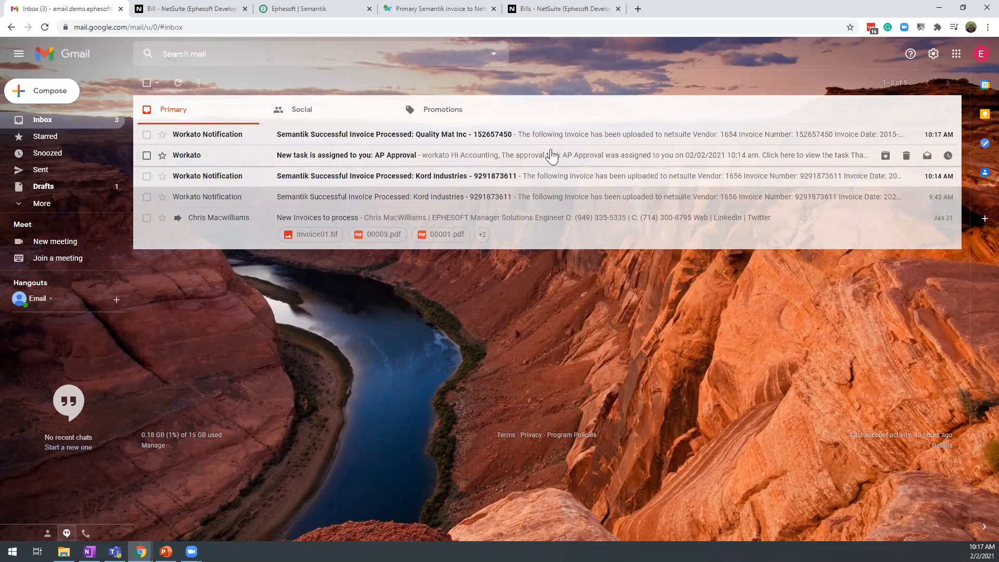
{"action": "left_click", "coordinate": [367, 158]}
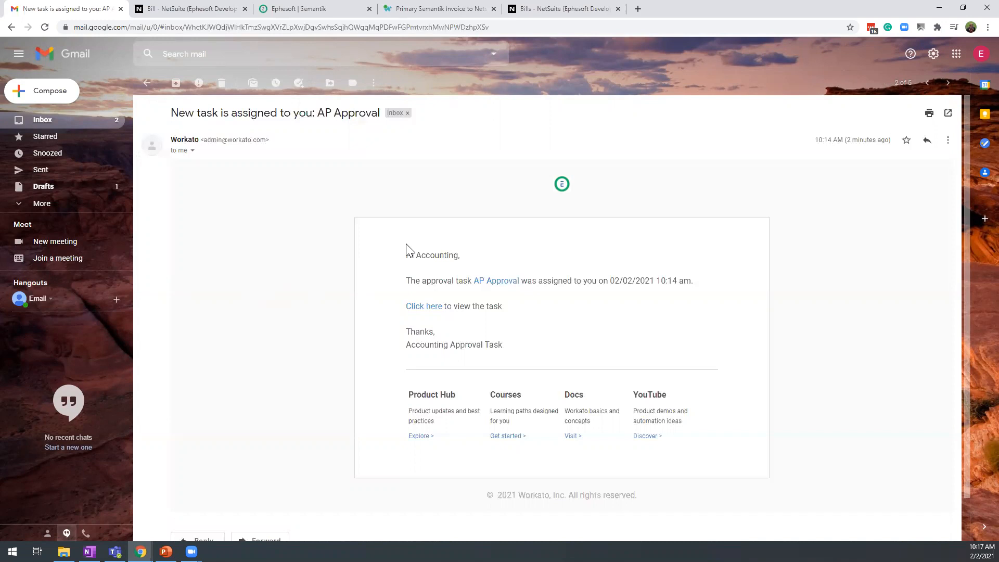
{"action": "left_click", "coordinate": [502, 286]}
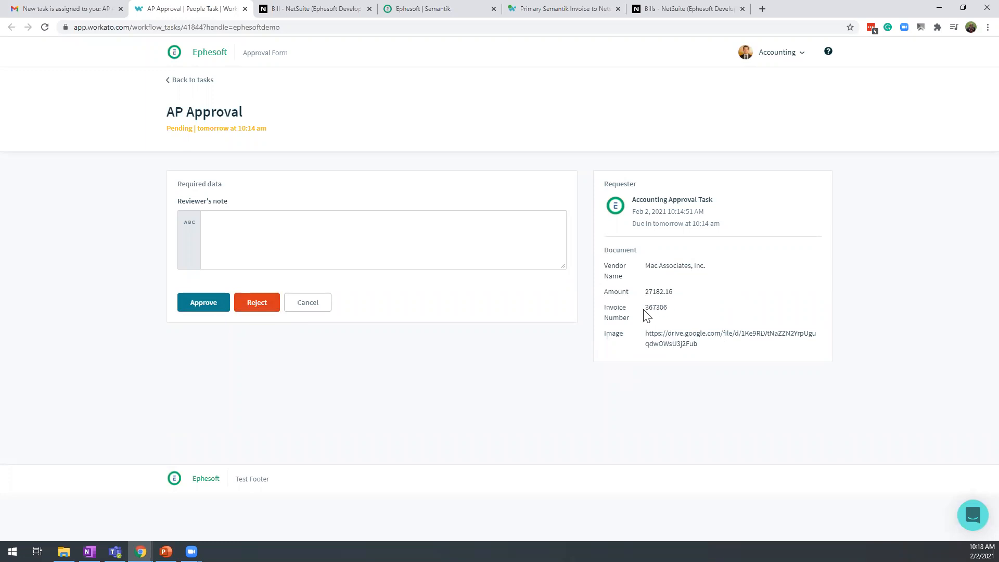
View the invoice PDF linked in the AP Approval task, and approve the task in Workato
{"action": "left_click_drag", "start_coordinate": [709, 348], "coordinate": [642, 336]}
{"action": "right_click", "coordinate": [657, 333]}
{"action": "left_click", "coordinate": [701, 354]}
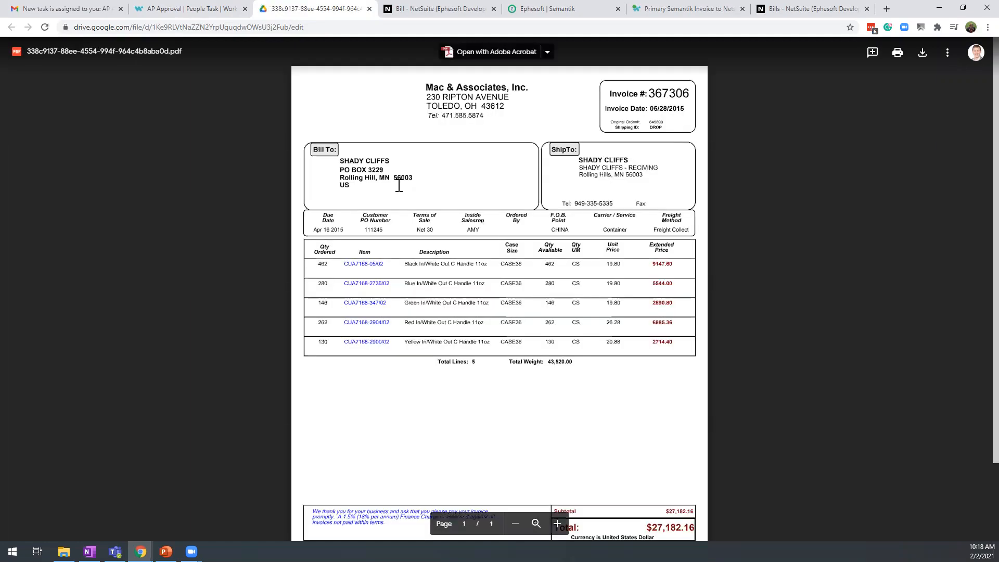
{"action": "scroll", "coordinate": [526, 348], "scroll_direction": "down", "scroll_amount": 2}
{"action": "scroll", "coordinate": [495, 294], "scroll_direction": "up", "scroll_amount": 2}
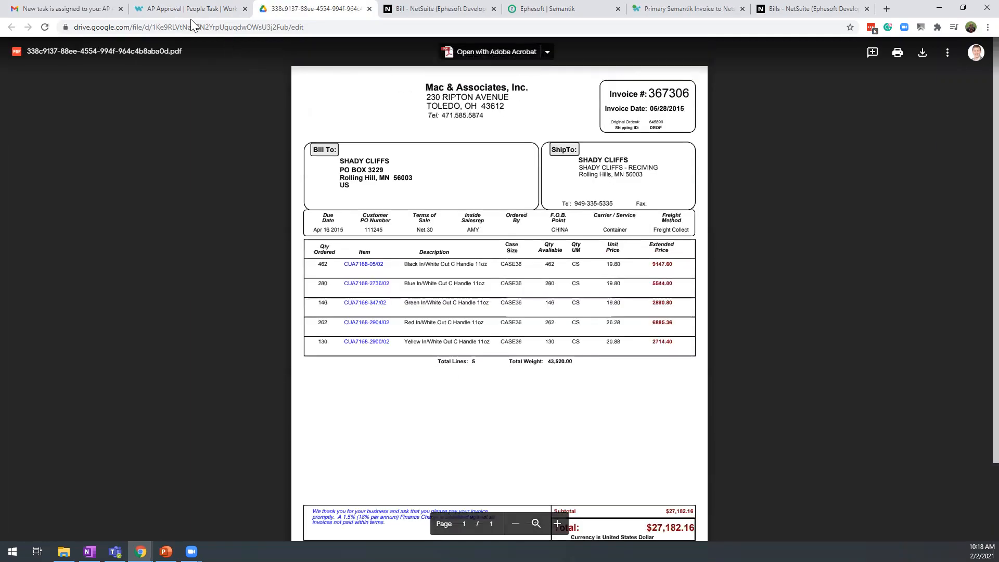
{"action": "left_click", "coordinate": [197, 9]}
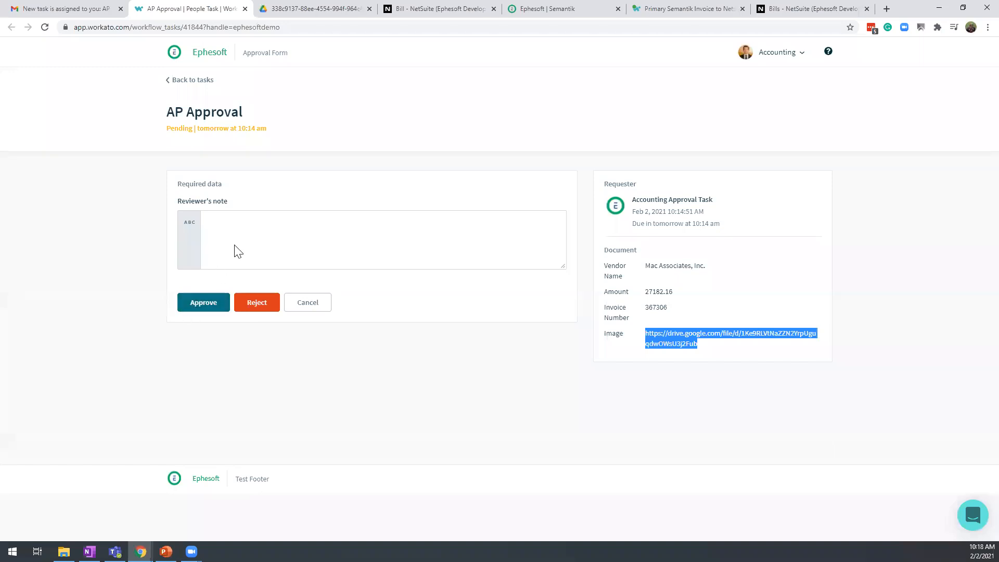
{"action": "left_click", "coordinate": [205, 301]}
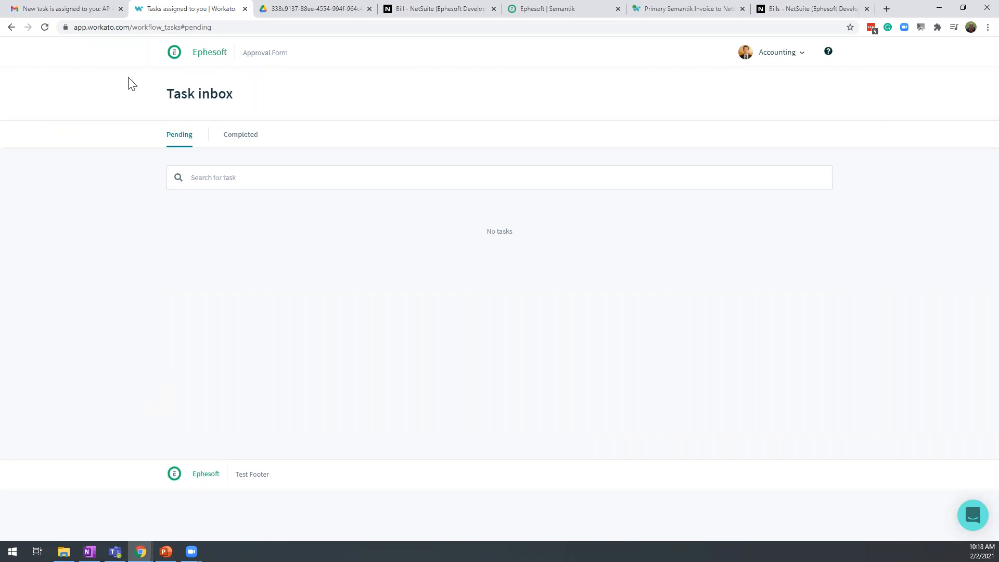
Check the Gmail inbox and the Workato task inbox, and switch to the Kord Industries bill in NetSuite
{"action": "left_click", "coordinate": [68, 16]}
{"action": "left_click", "coordinate": [46, 124]}
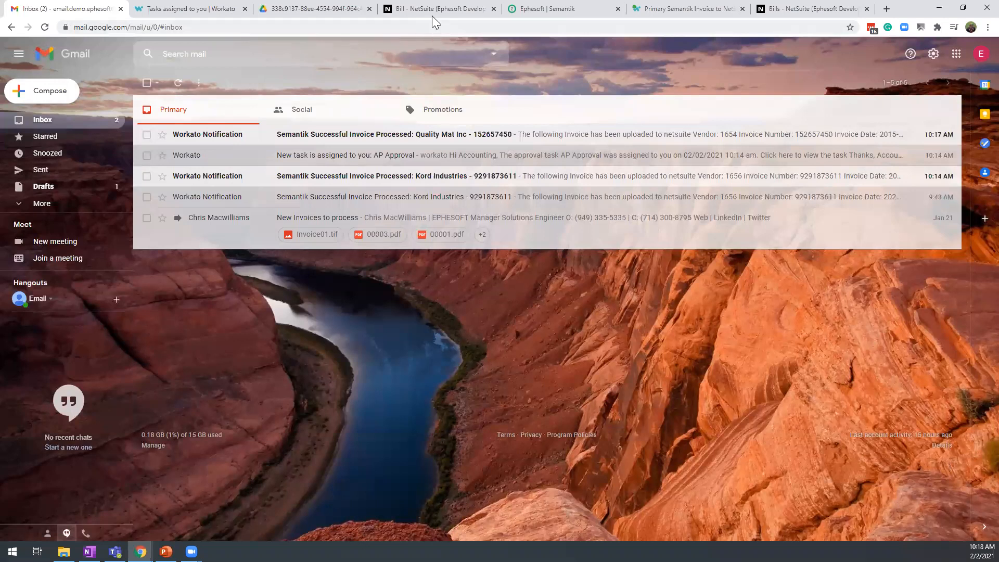
{"action": "left_click", "coordinate": [198, 8]}
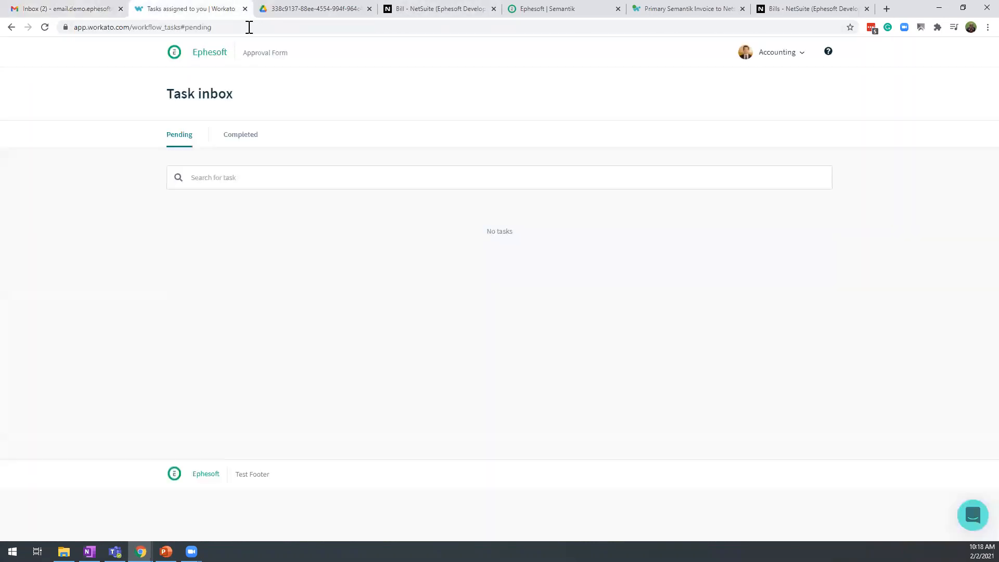
{"action": "left_click", "coordinate": [478, 12]}
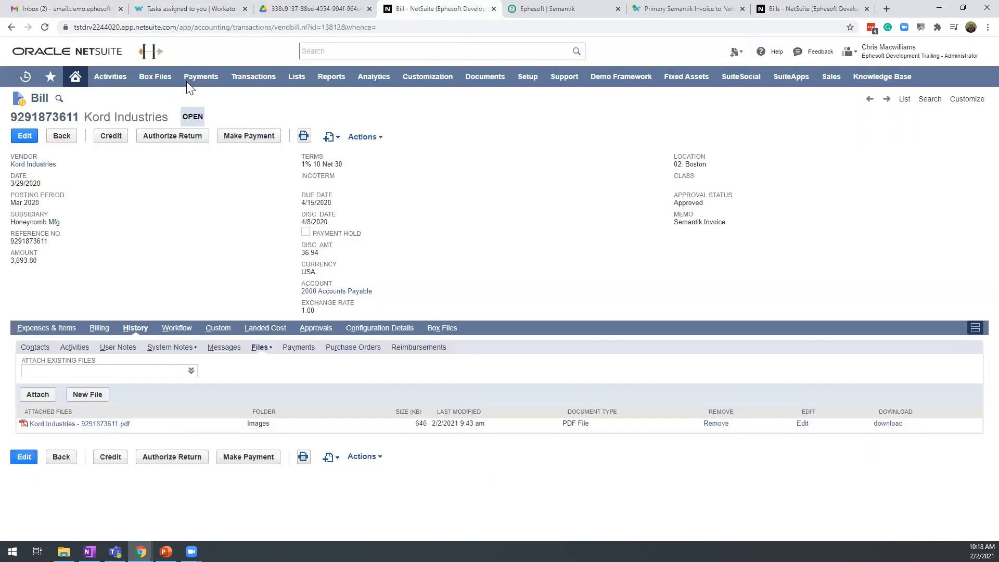
List the vendor bills in NetSuite, open the newest Quality Mat Inc bill for viewing, and examine its header details and expense lines
{"action": "mouse_move", "coordinate": [296, 79]}
{"action": "mouse_move", "coordinate": [303, 115]}
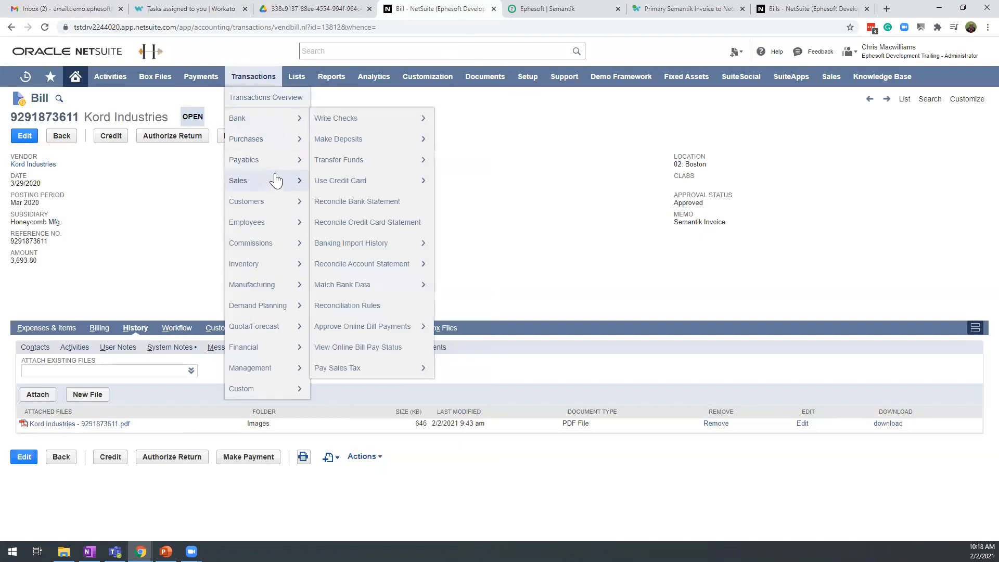
{"action": "mouse_move", "coordinate": [277, 165]}
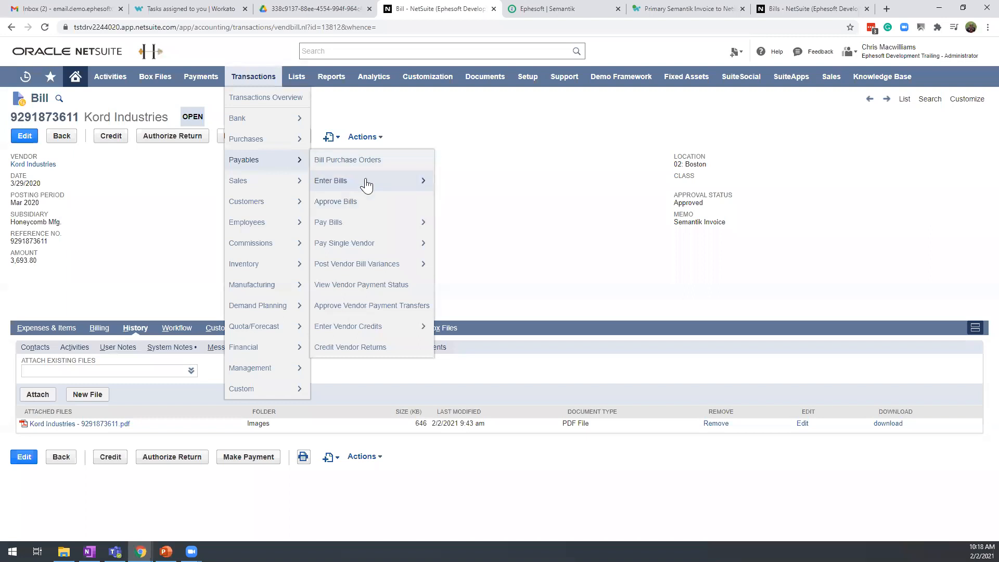
{"action": "mouse_move", "coordinate": [367, 183]}
{"action": "left_click", "coordinate": [442, 191]}
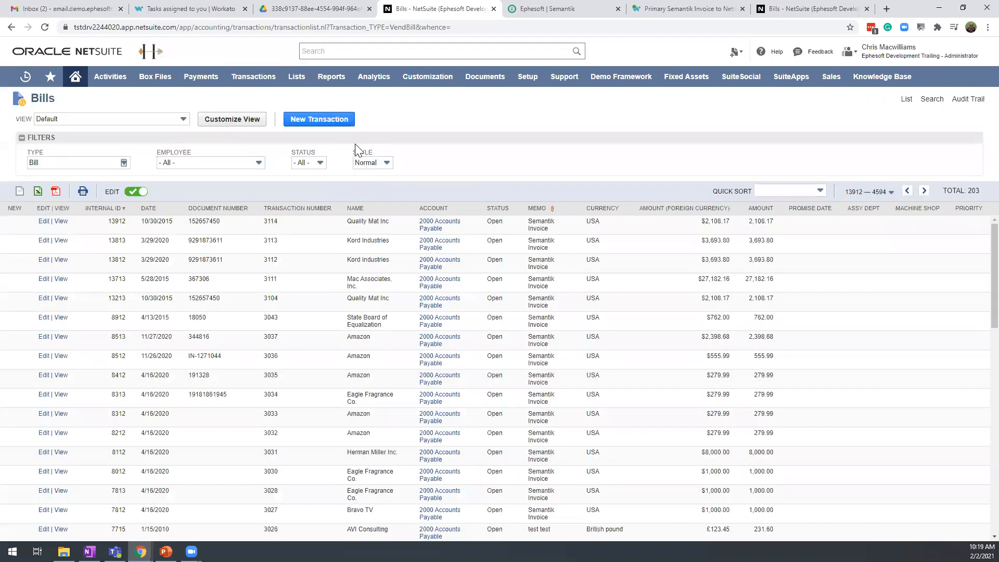
{"action": "left_click", "coordinate": [61, 222]}
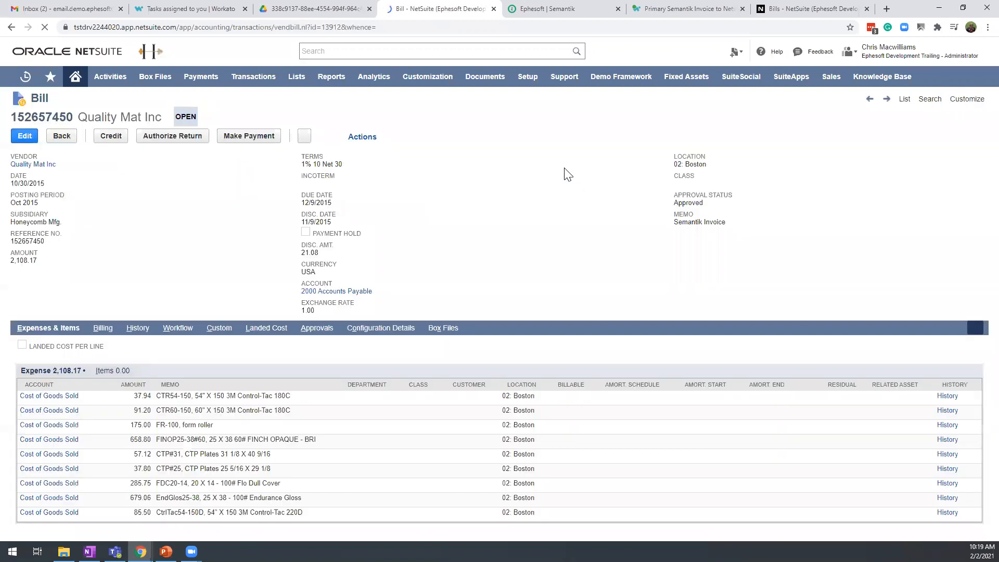
{"action": "scroll", "coordinate": [443, 187], "scroll_direction": "down", "scroll_amount": 1}
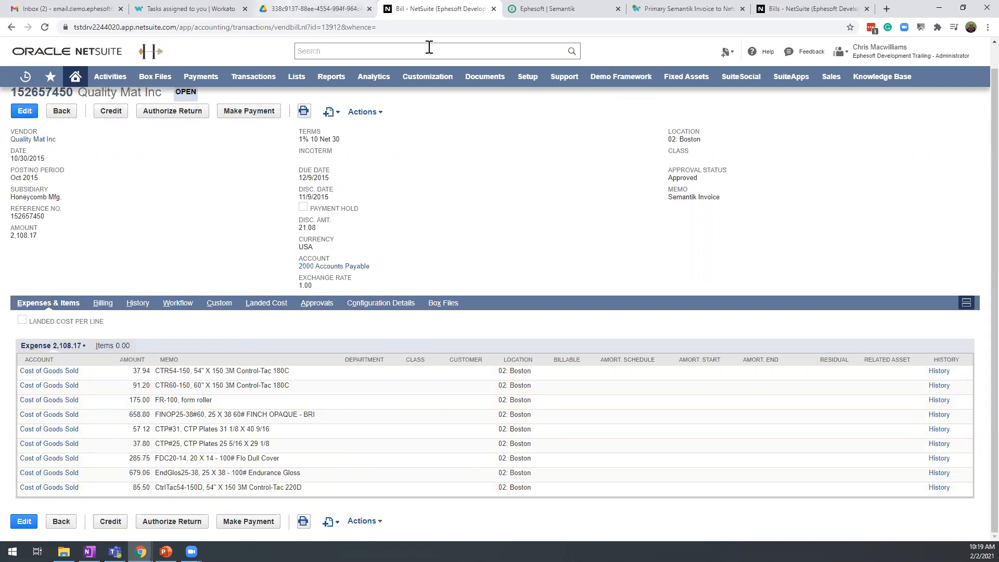
Switch to the Primary Semantik Invoice to Netsuite Automation recipe in Workato, examine its flow, and inspect the condition checking for a total amount greater than 5000
{"action": "left_click", "coordinate": [681, 9]}
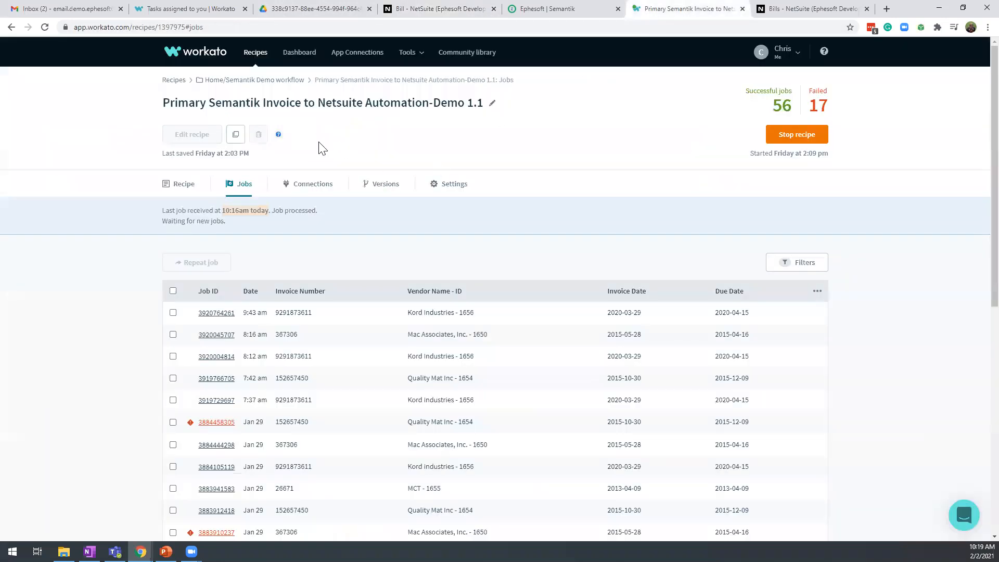
{"action": "left_click", "coordinate": [188, 186]}
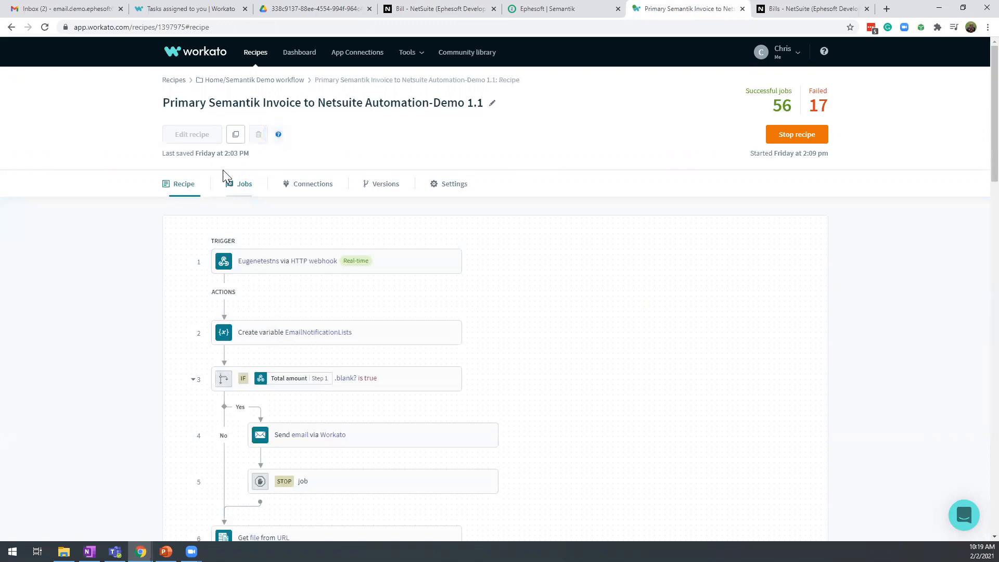
{"action": "scroll", "coordinate": [526, 214], "scroll_direction": "down", "scroll_amount": 4}
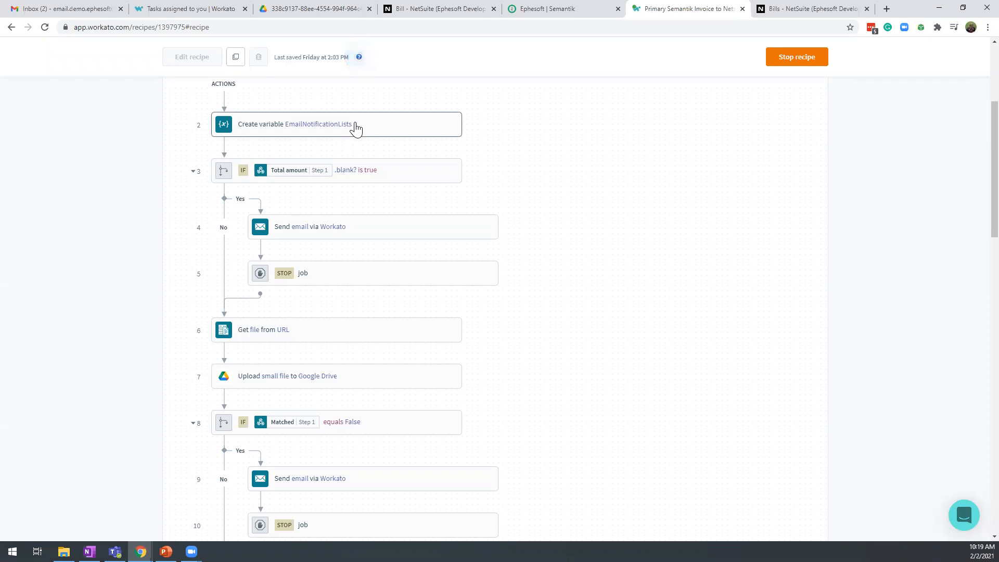
{"action": "scroll", "coordinate": [345, 220], "scroll_direction": "down", "scroll_amount": 2}
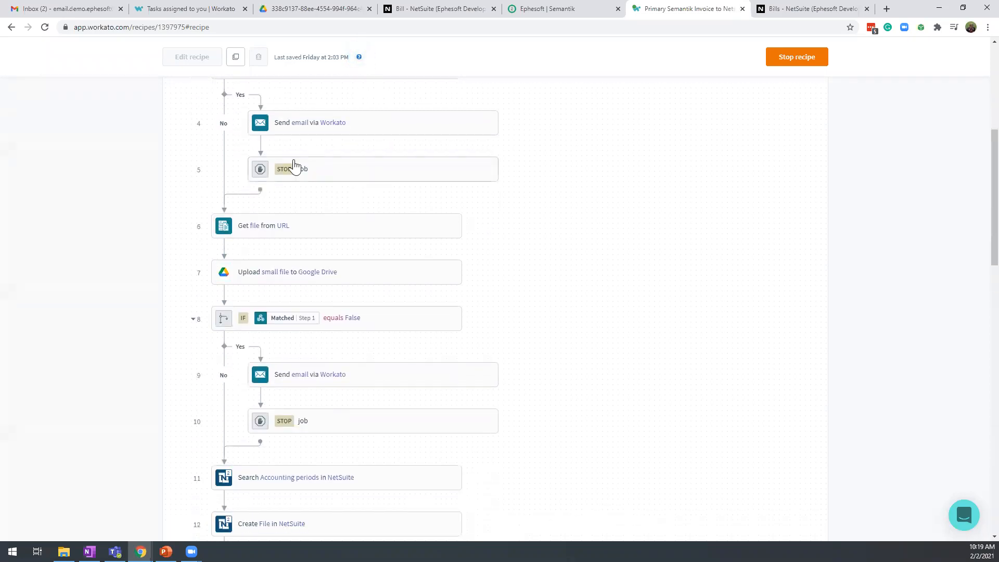
{"action": "scroll", "coordinate": [323, 217], "scroll_direction": "down", "scroll_amount": 4}
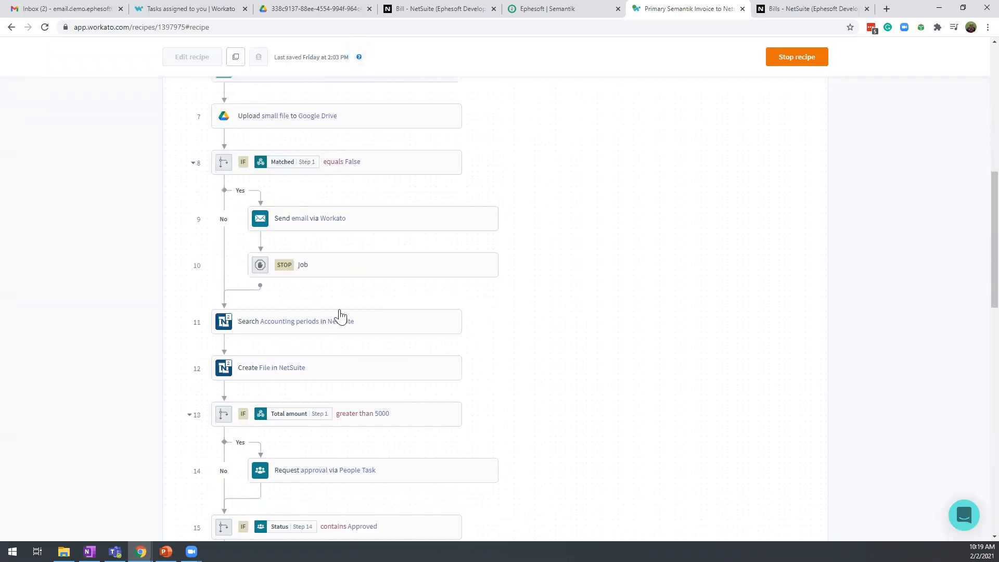
{"action": "scroll", "coordinate": [228, 292], "scroll_direction": "down", "scroll_amount": 1}
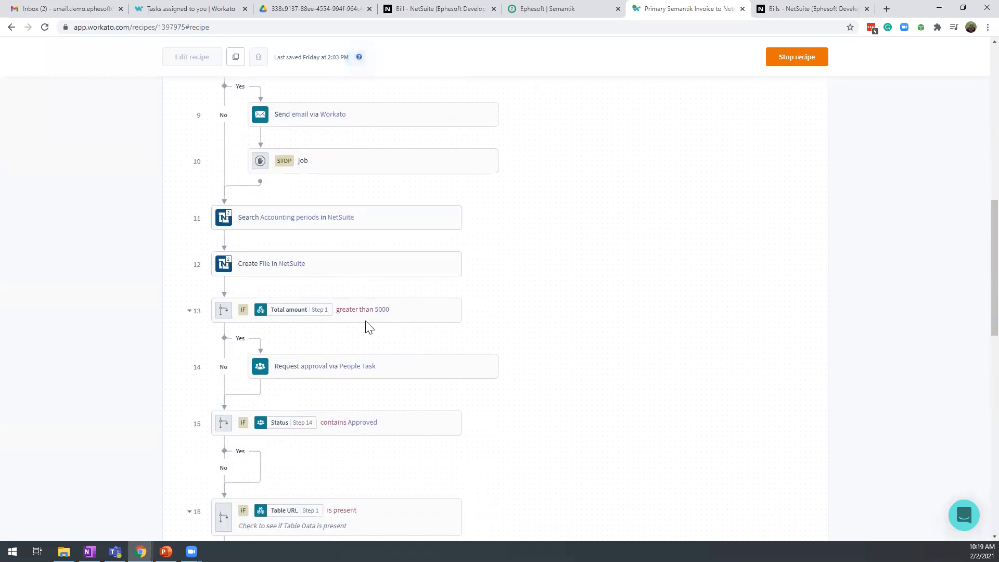
{"action": "left_click", "coordinate": [411, 321]}
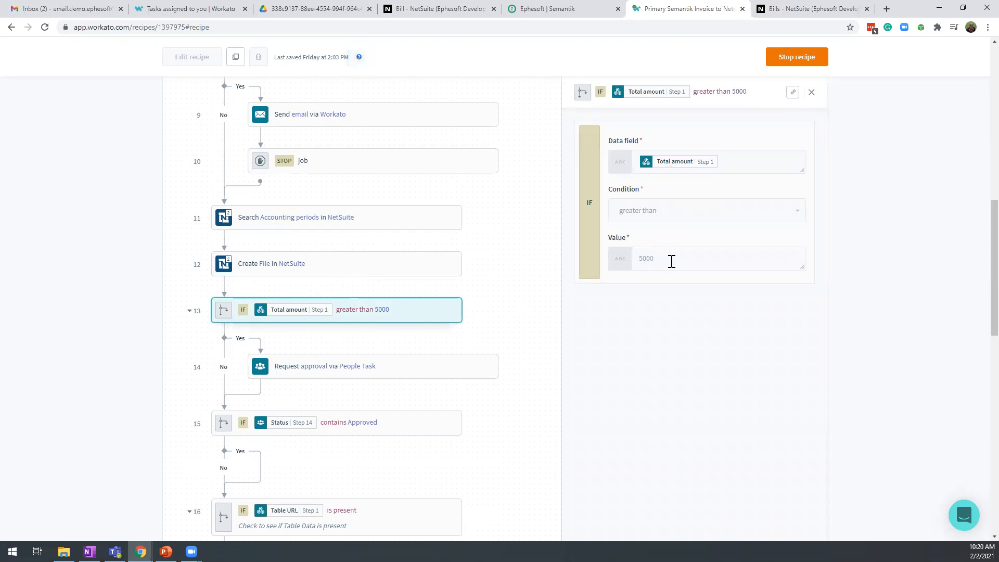
{"action": "scroll", "coordinate": [513, 367], "scroll_direction": "down", "scroll_amount": 1}
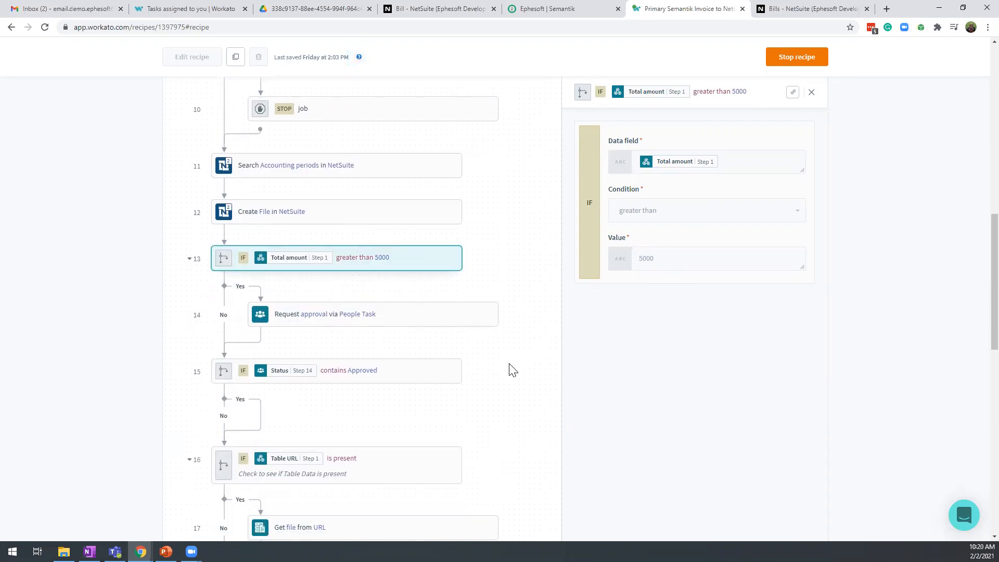